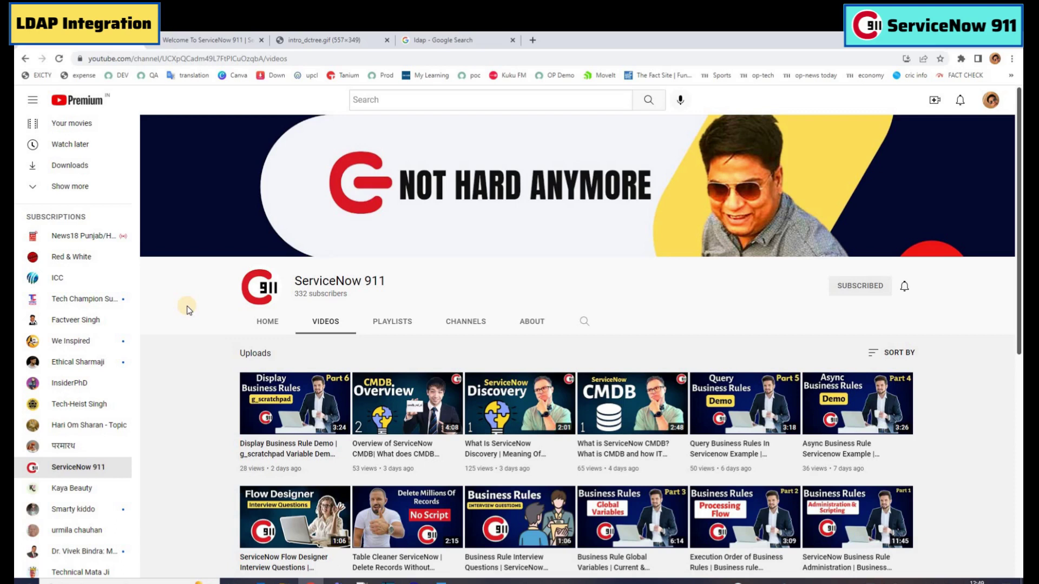
Step: Read the definition of LDAP in the Google search results
click(456, 40)
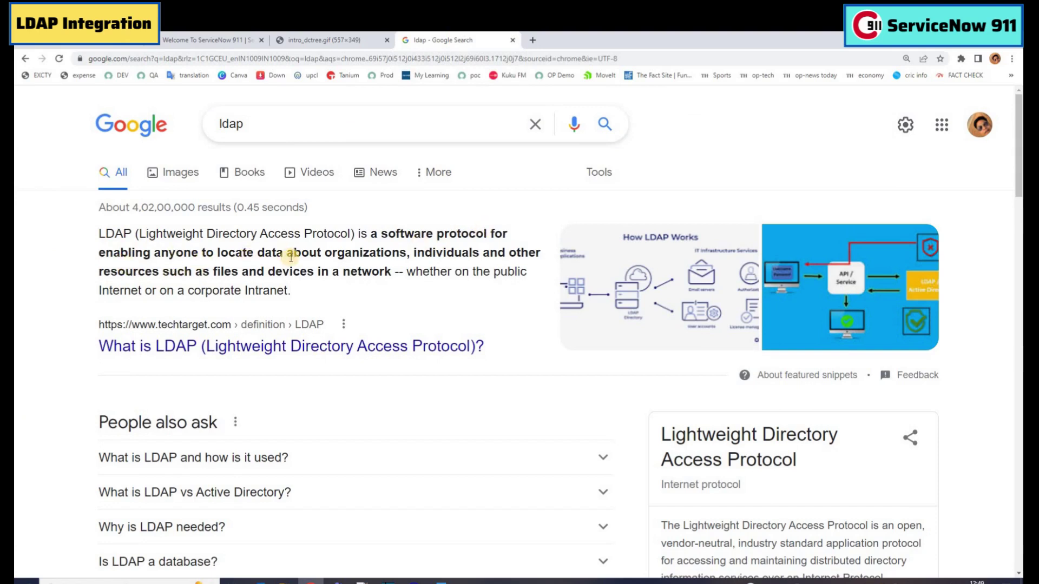
triple_click(138, 276)
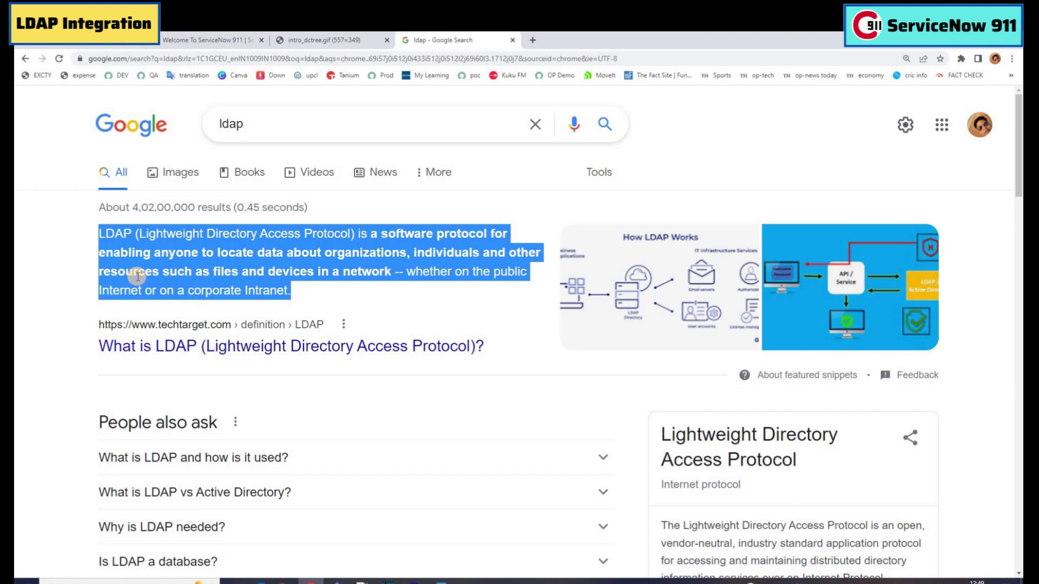
click(260, 264)
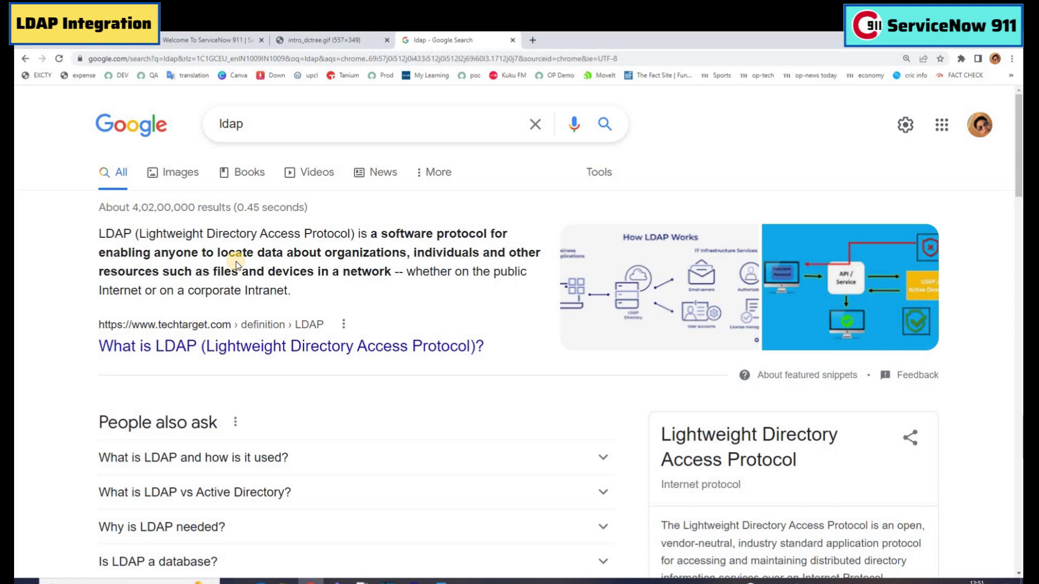
Step: Switch to the LDAP integration Word document and review the server, port, LDN and password entries under Step 1
key(alt+Tab)
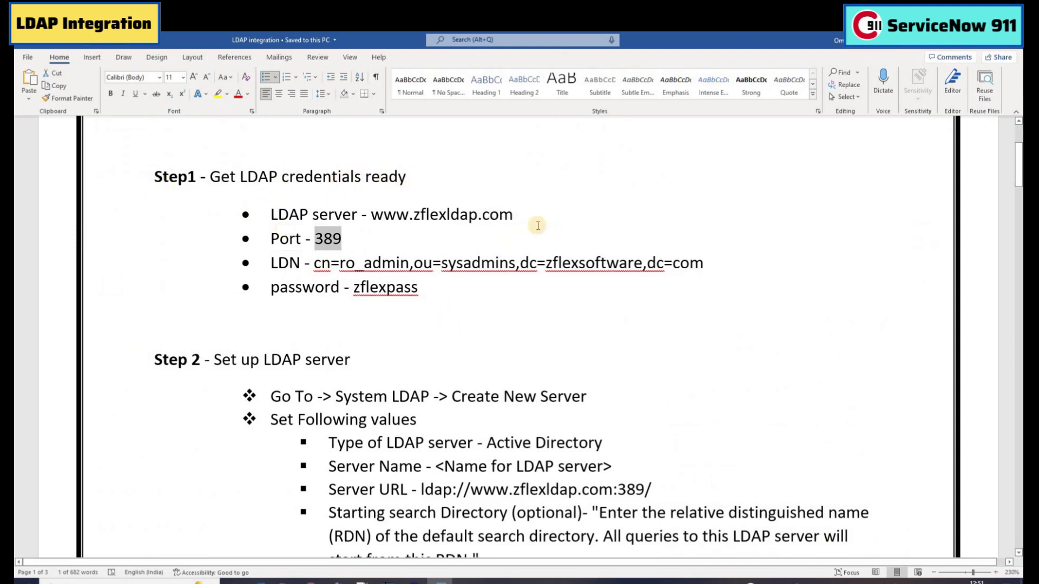
drag(519, 215, 373, 215)
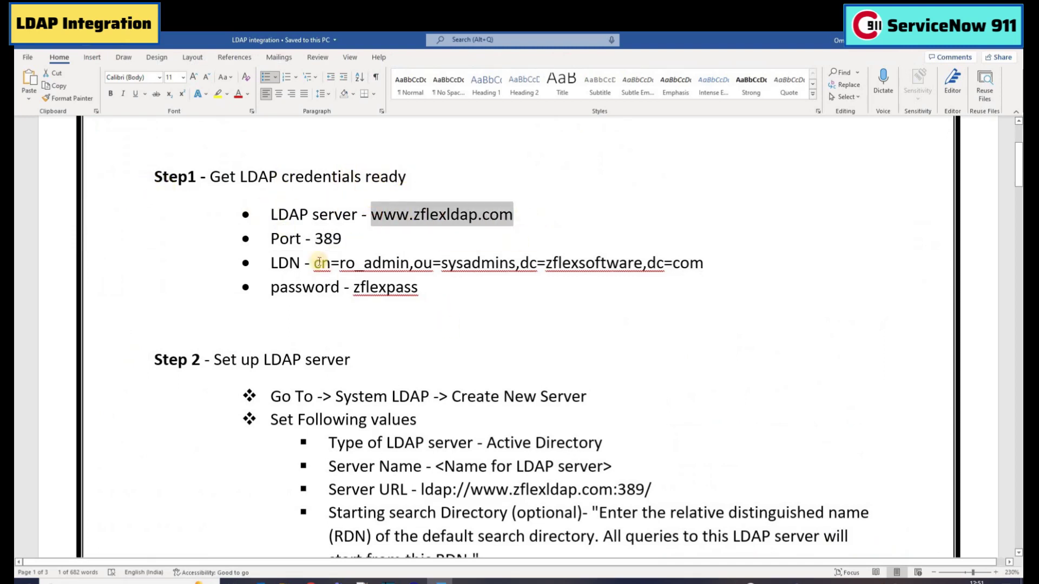
drag(276, 266, 400, 288)
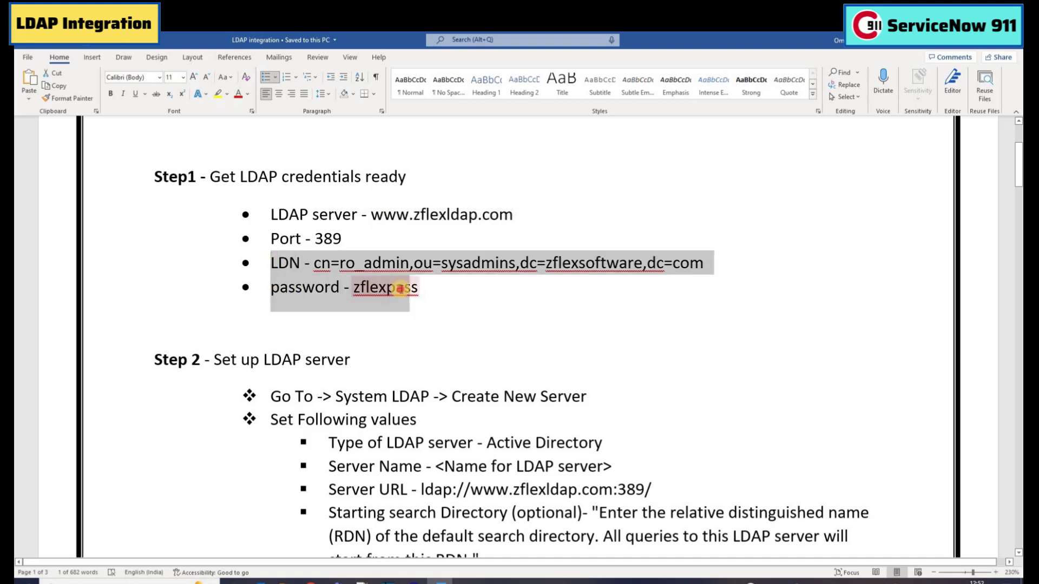
click(279, 263)
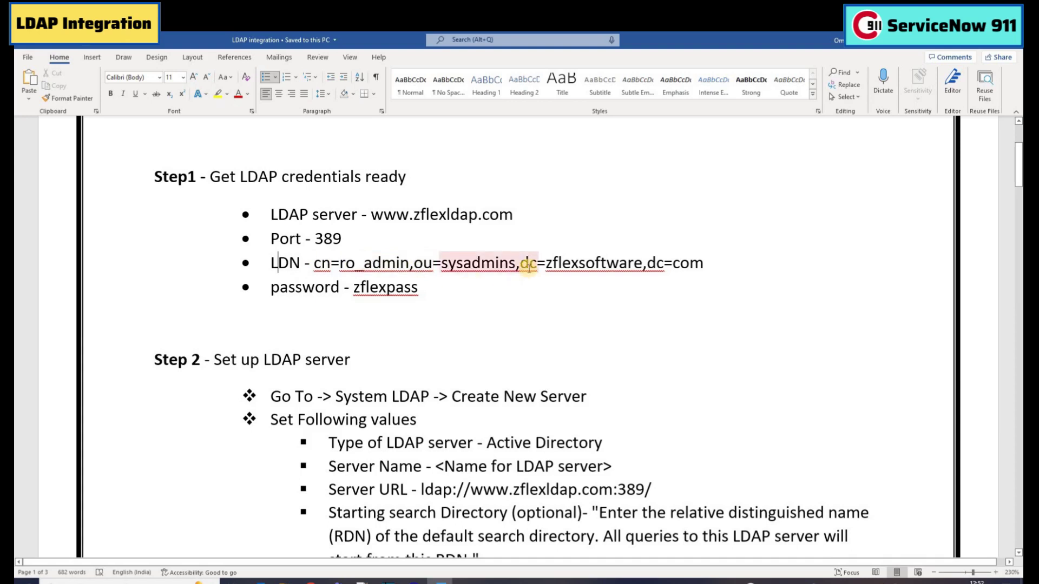
Step: Compare the directory tree diagram intro_dctree.gif in the browser with the LDN components in the Word document
key(alt+Tab)
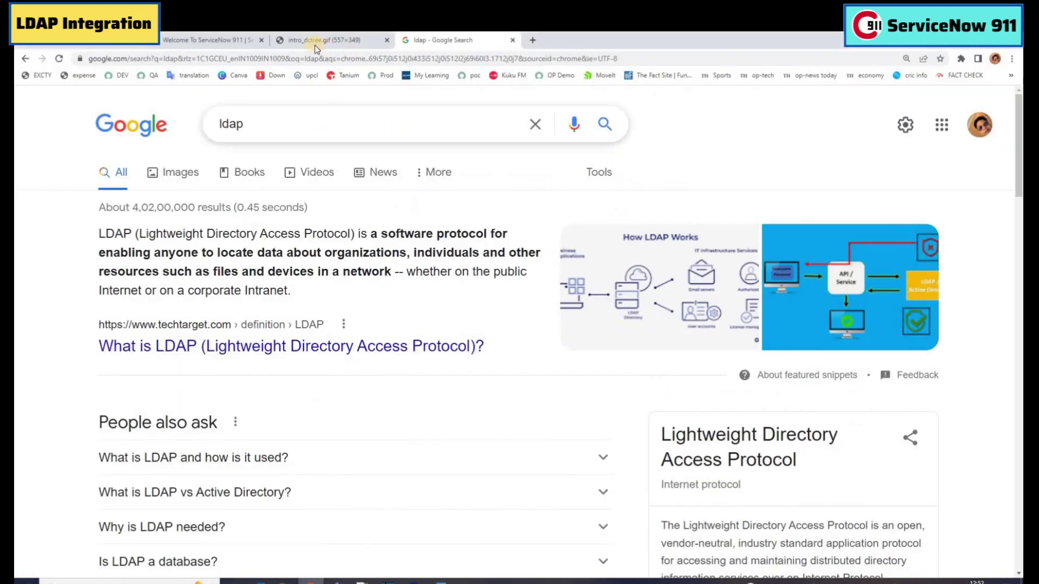
click(324, 40)
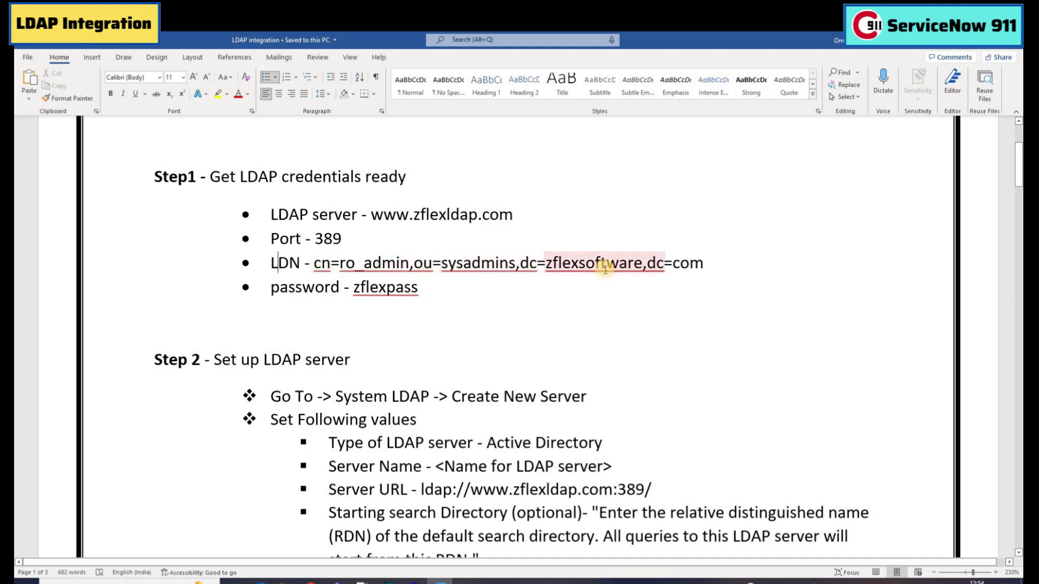
drag(355, 263, 364, 263)
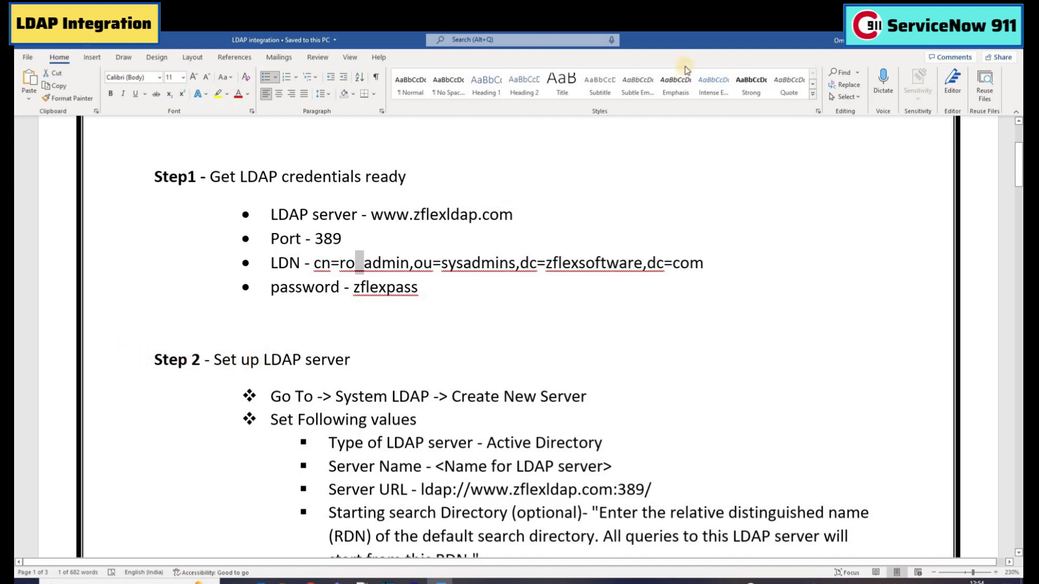
Step: In ServiceNow, filter the navigator for ldap and open Create New Server and LDAP Servers in separate browser tabs
key(alt+Tab)
key(ctrl+shift+Tab)
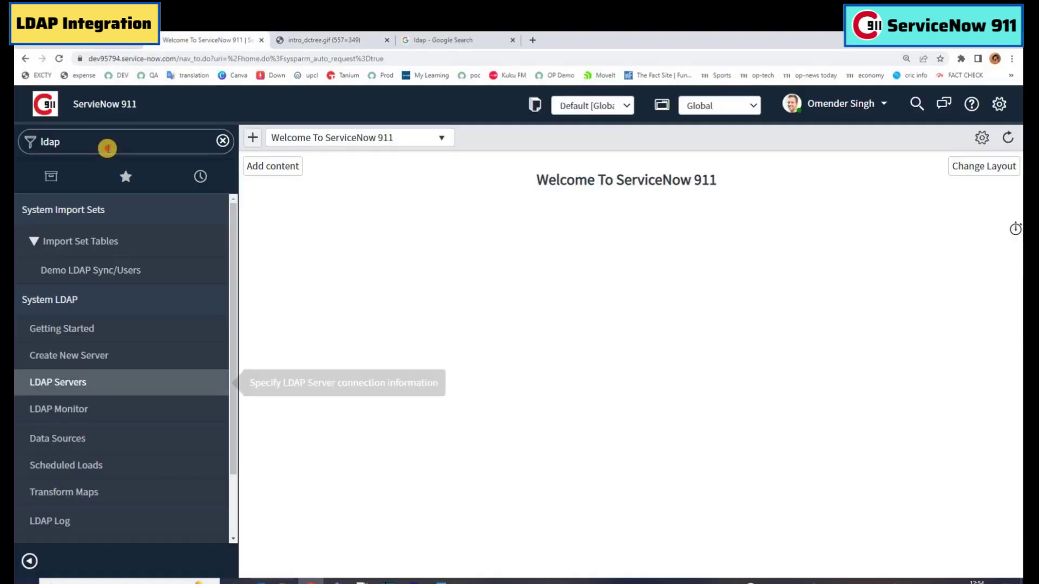
click(107, 148)
text(ldap)
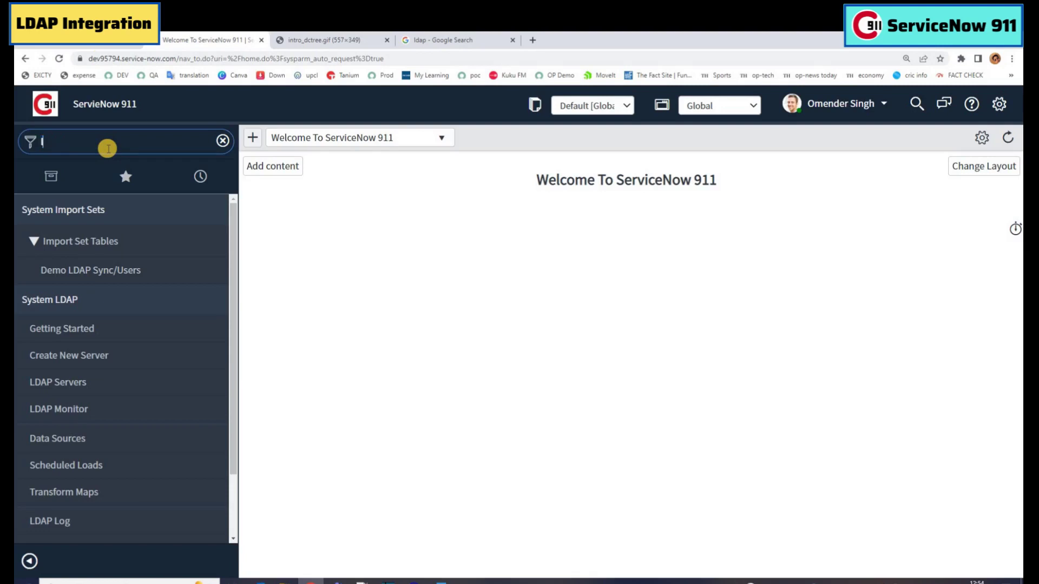
middle_click(63, 359)
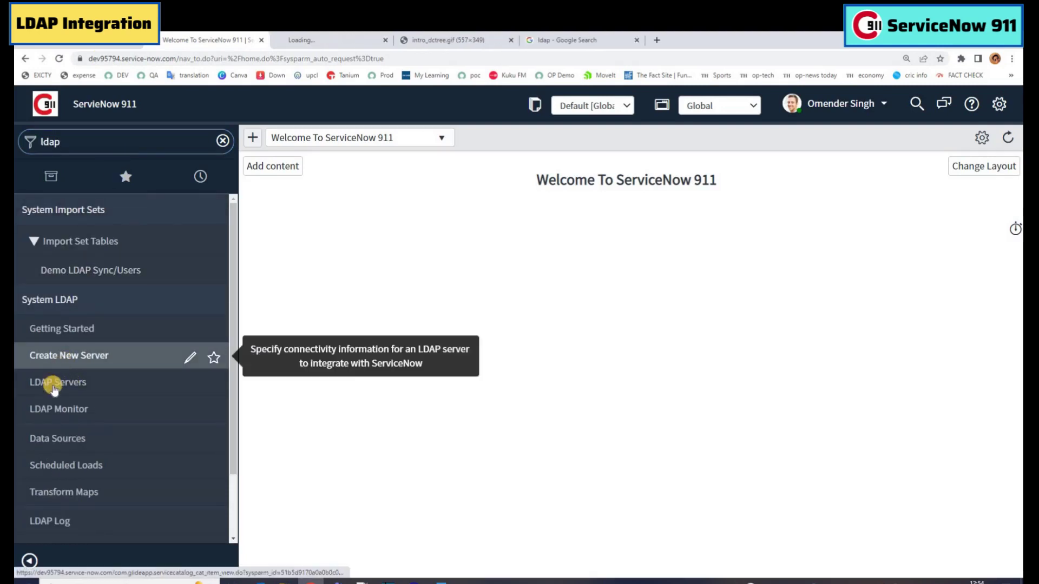
middle_click(58, 382)
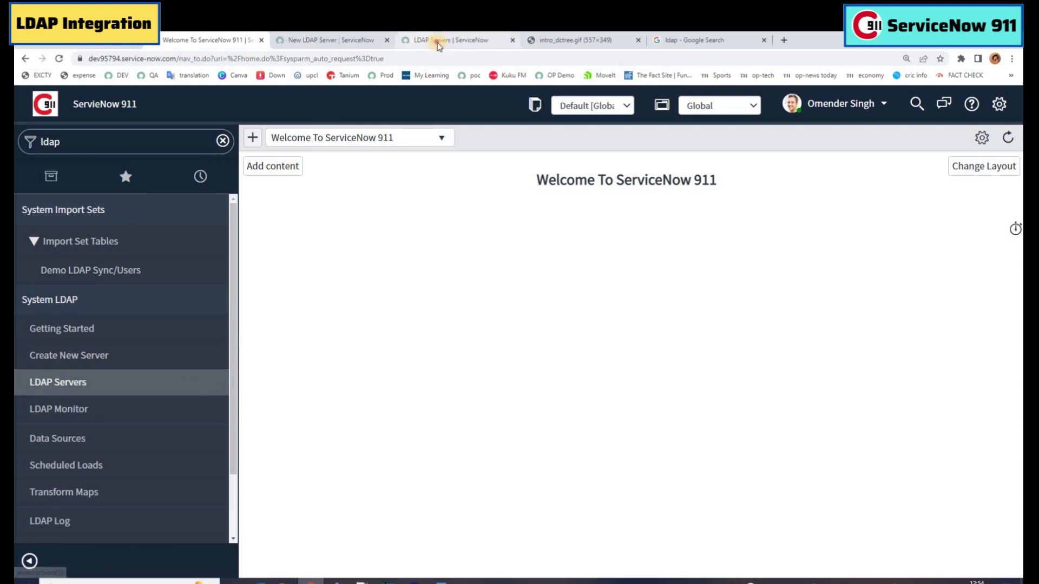
Step: Open the Demo LDAP Sync server record for reference and return to the New LDAP Server form
click(441, 40)
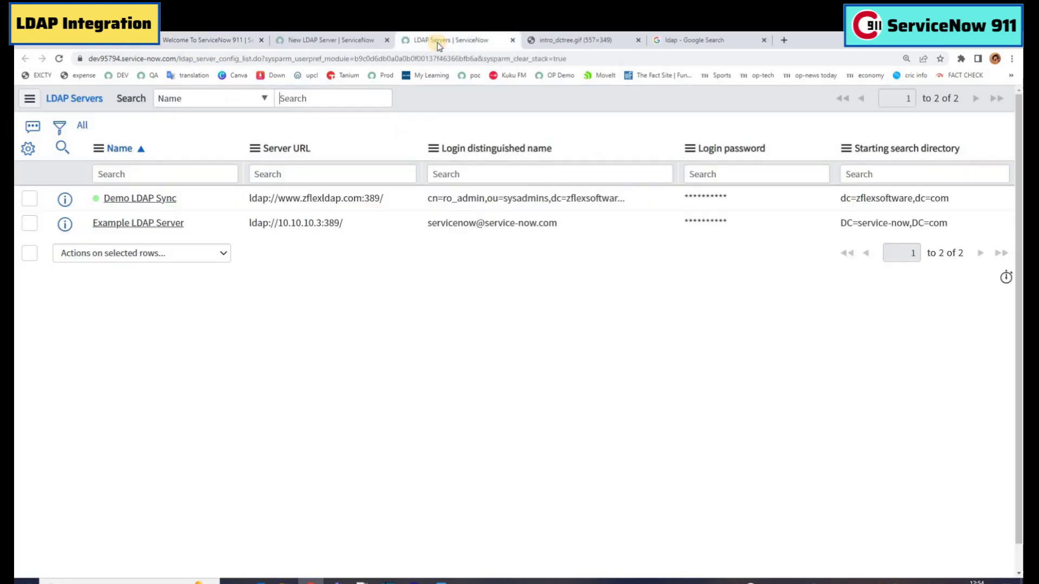
click(159, 199)
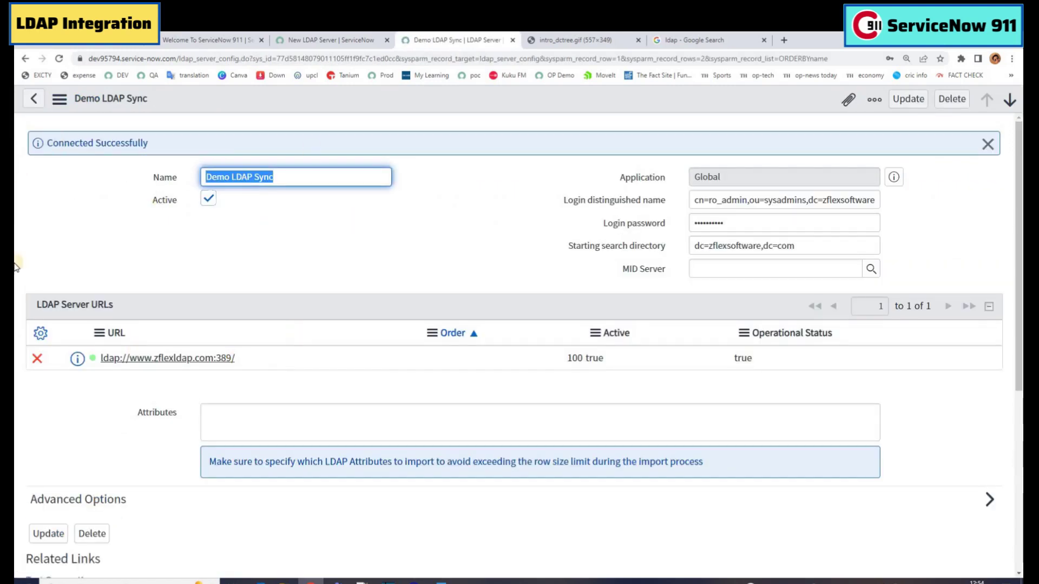
click(324, 35)
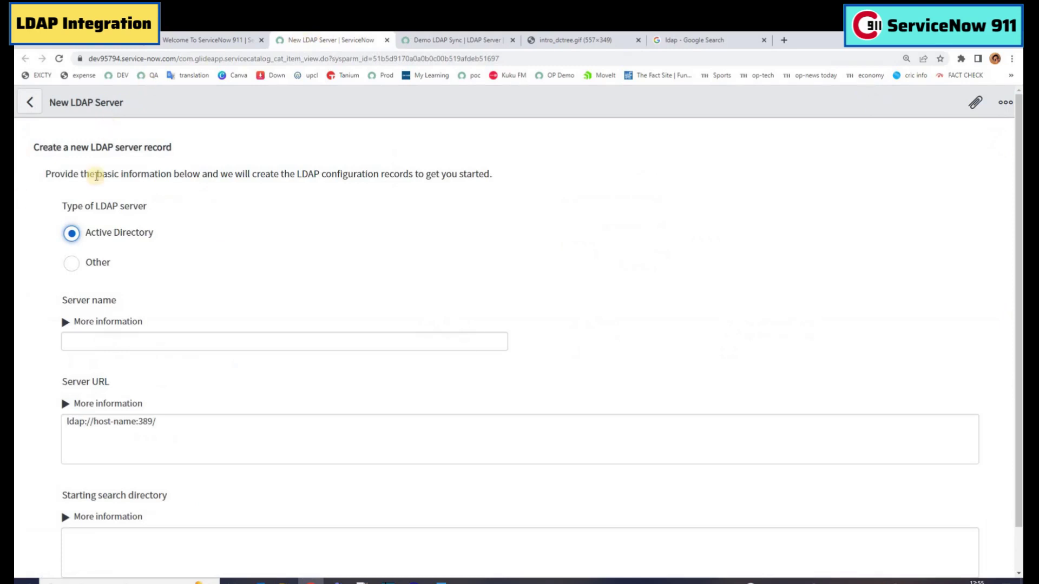
Step: Enter Test LDAP as the server name on the New LDAP Server form
drag(35, 147, 171, 149)
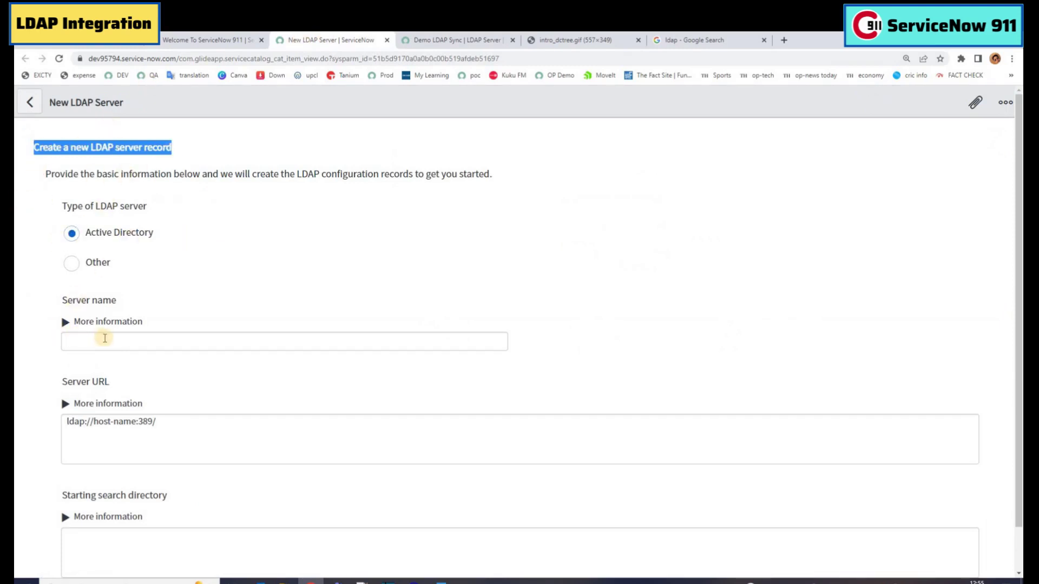
click(105, 338)
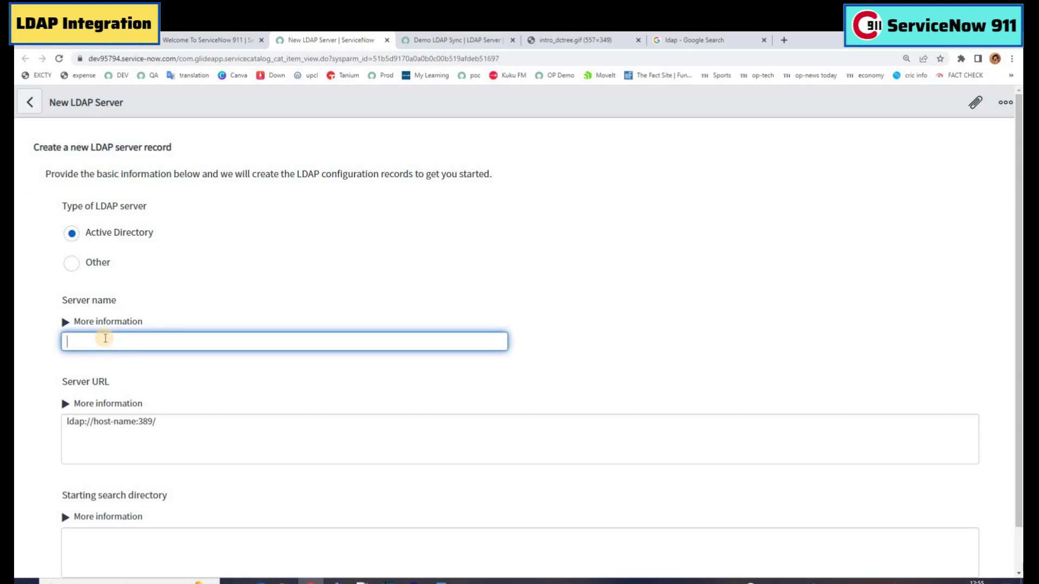
text(Test LDAP)
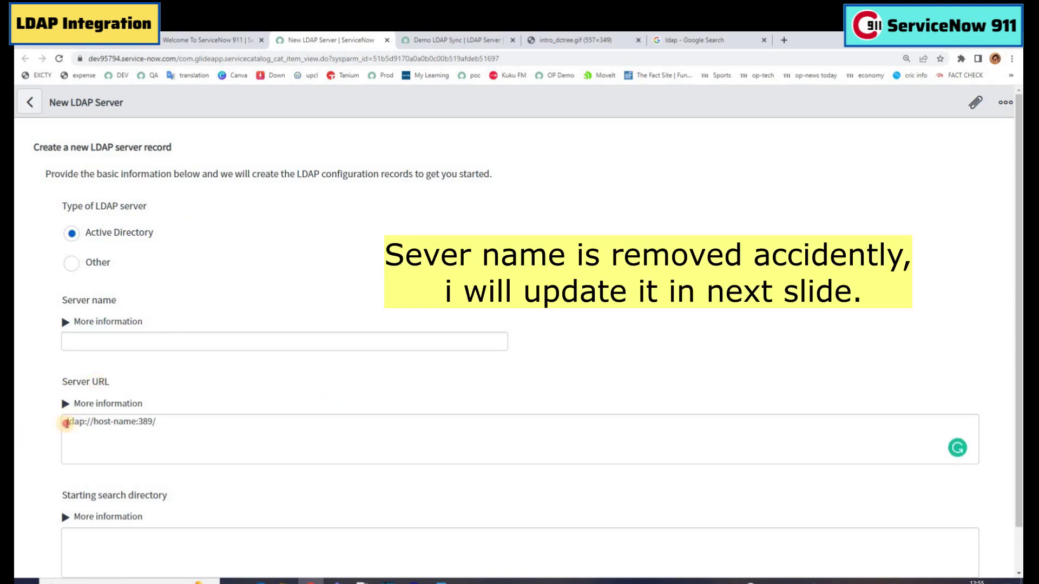
click(67, 423)
key(ctrl+a)
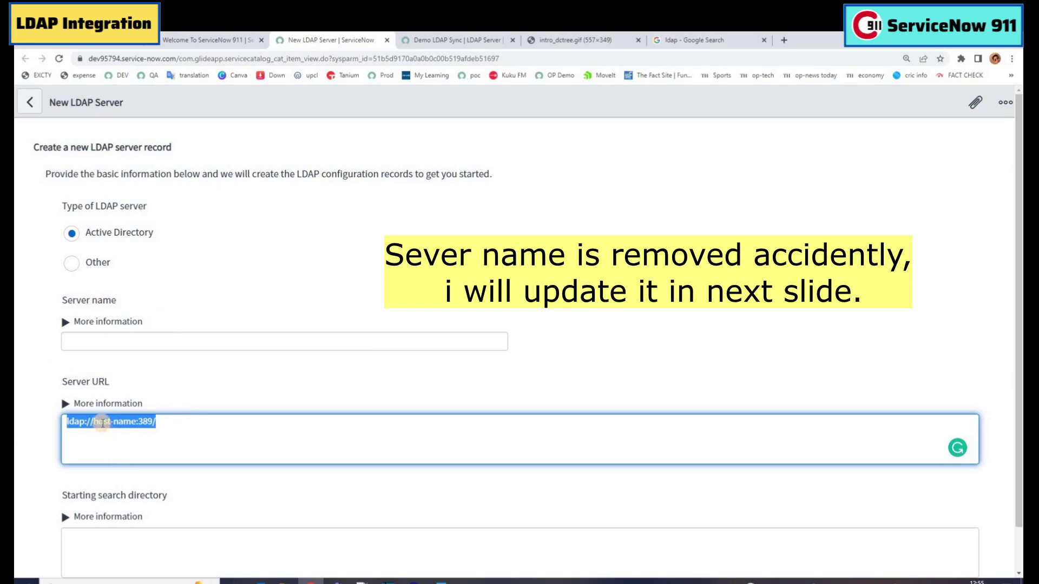
click(102, 423)
double_click(102, 423)
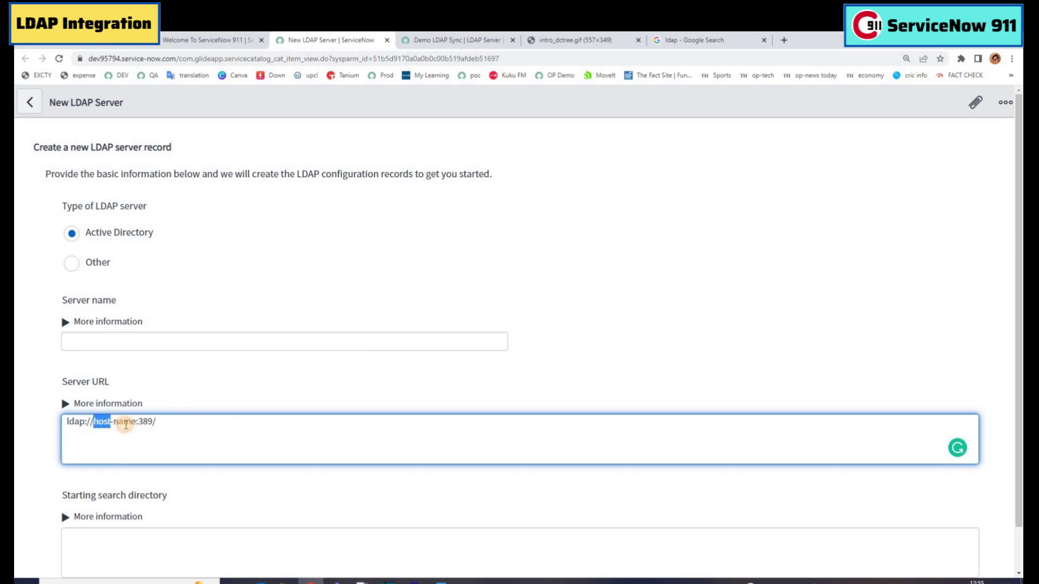
drag(125, 424, 124, 423)
text(www.zflexldap.com)
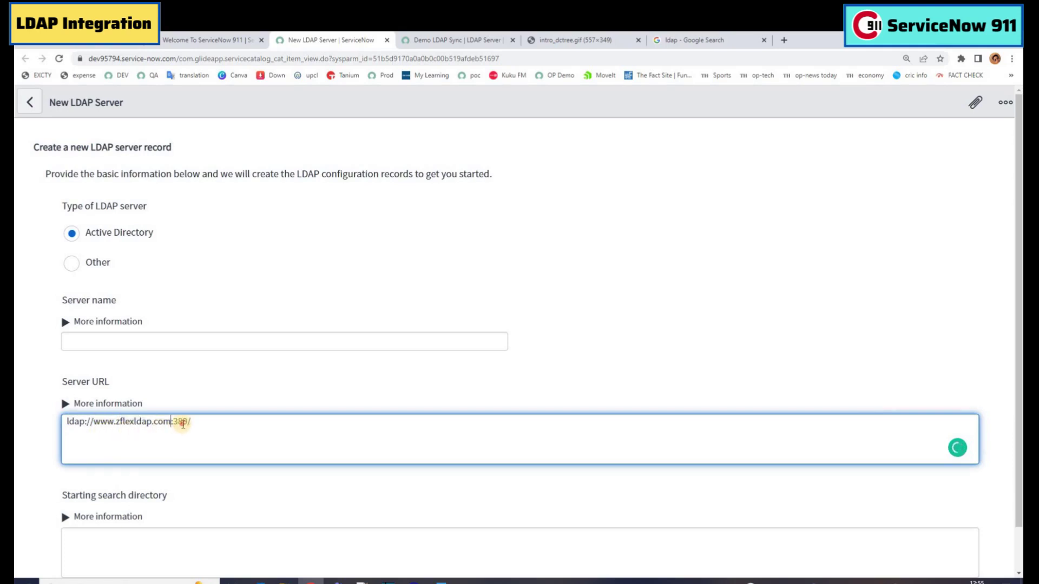
double_click(181, 422)
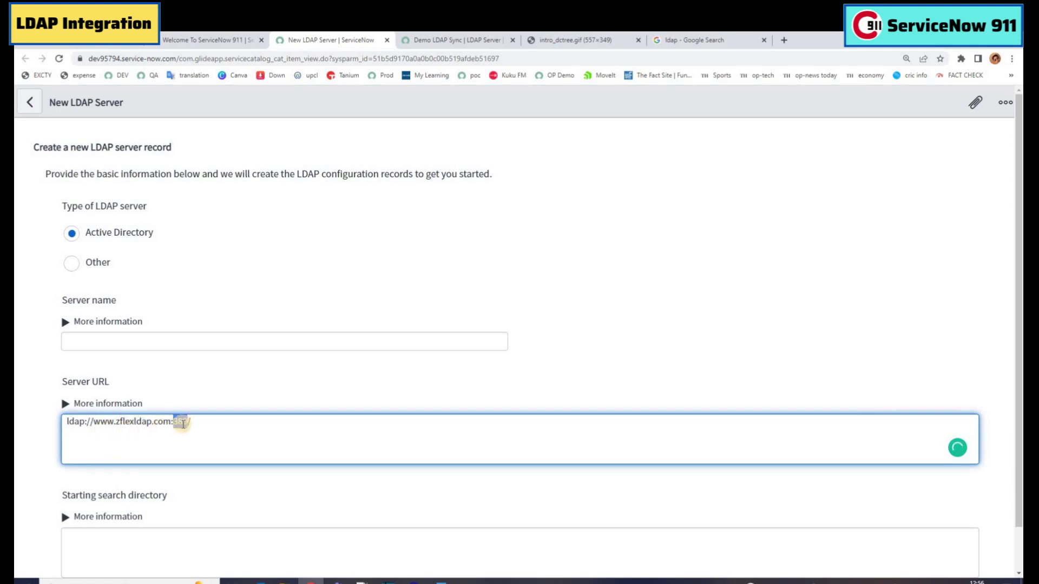
click(257, 375)
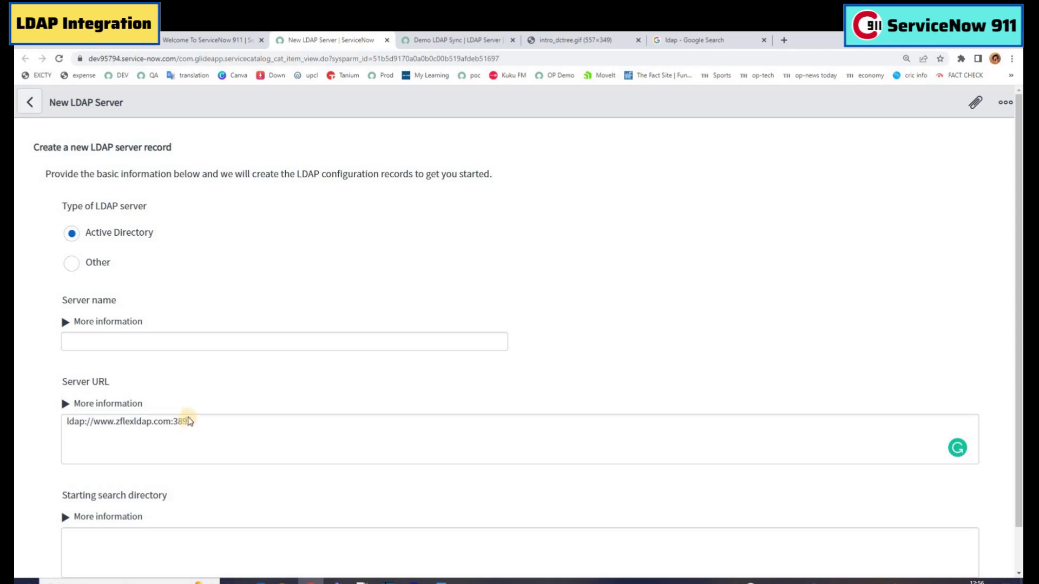
Step: Copy the starting search directory value from the Demo LDAP Sync record
scroll(185, 420, down, 1)
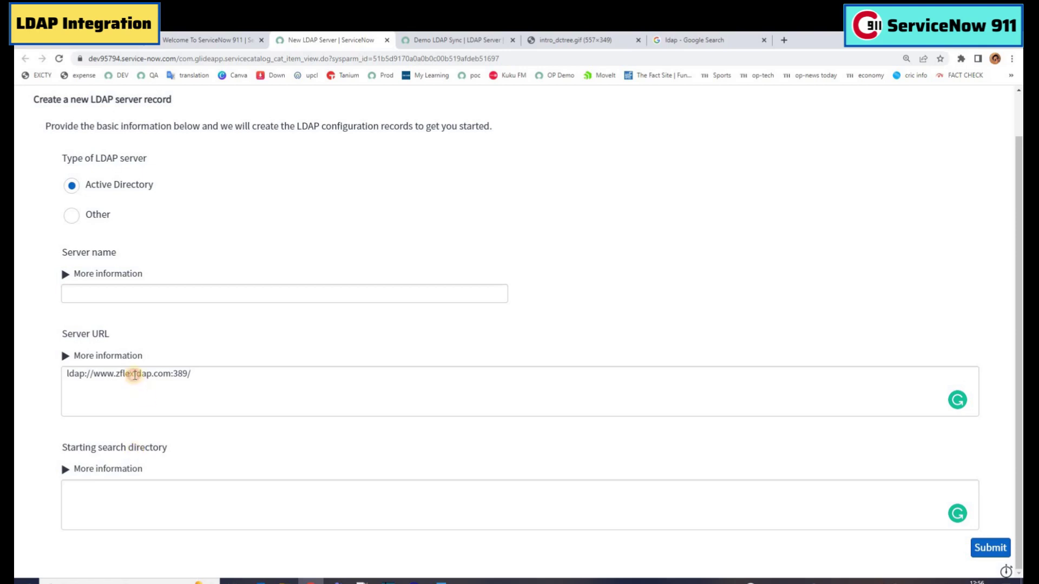
double_click(133, 373)
click(441, 40)
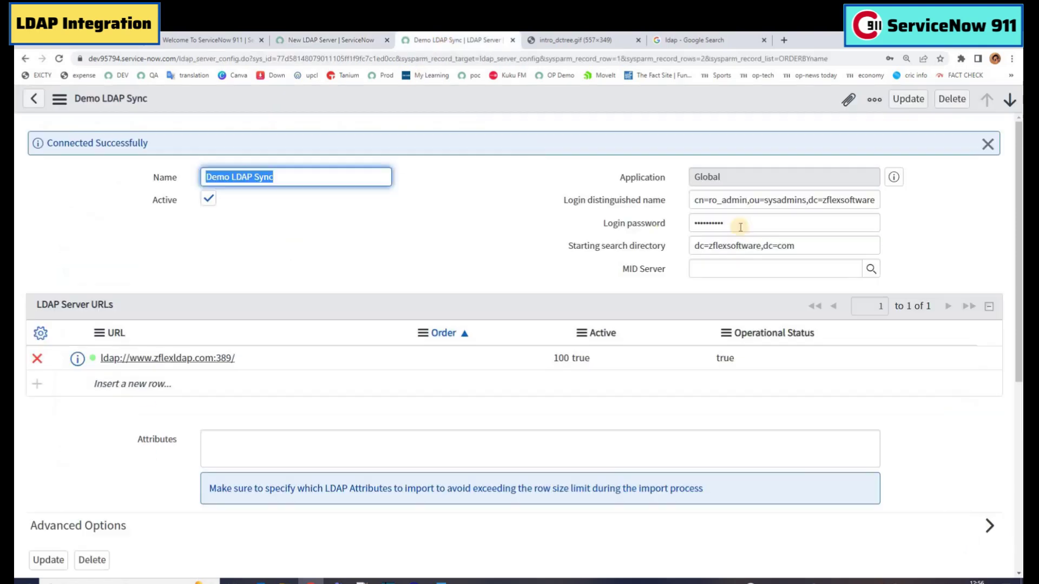
triple_click(692, 250)
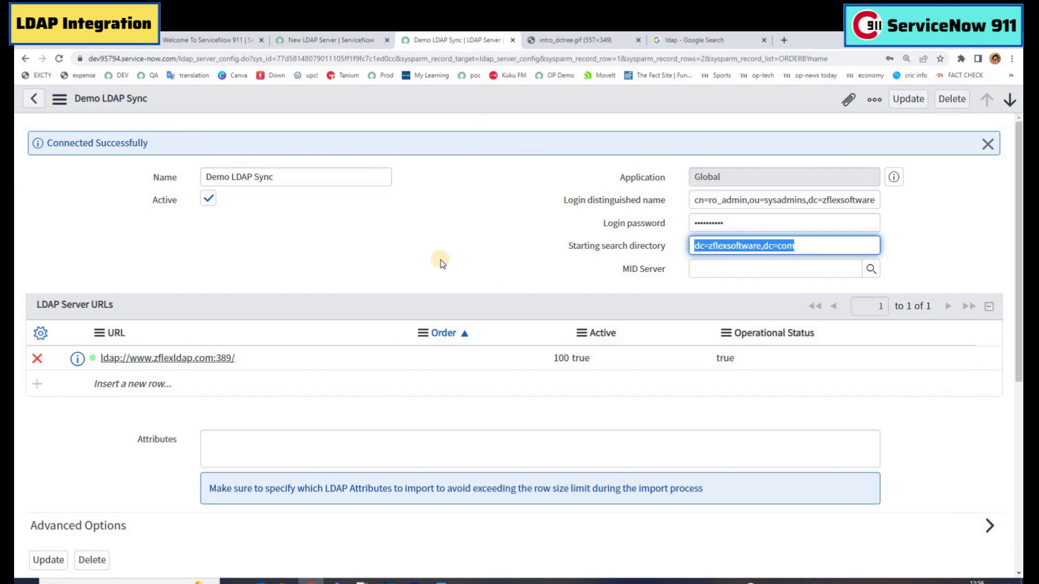
click(796, 243)
double_click(796, 245)
triple_click(794, 242)
Step: Set the new server's starting search directory to dc=zflexsoftware,dc=com and submit the form
click(331, 40)
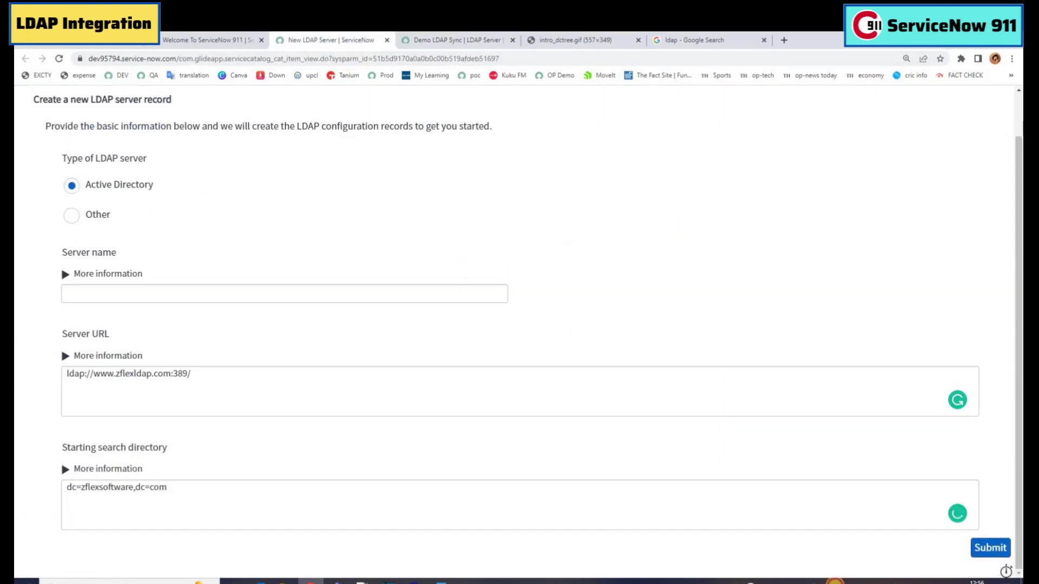
key(Tab)
key(Return)
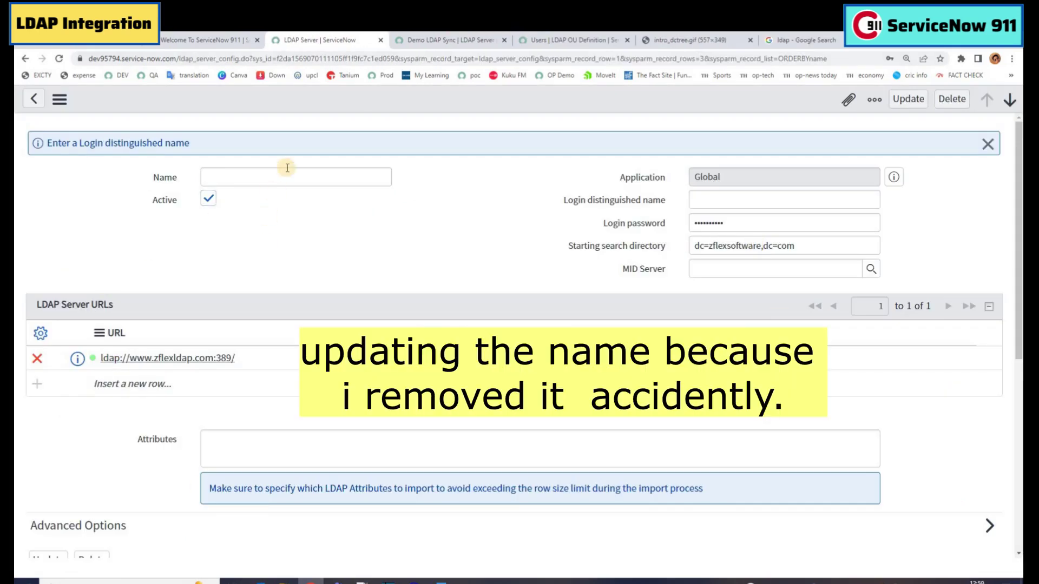
Step: Name the new LDAP server record Test Ldap Integration
click(289, 176)
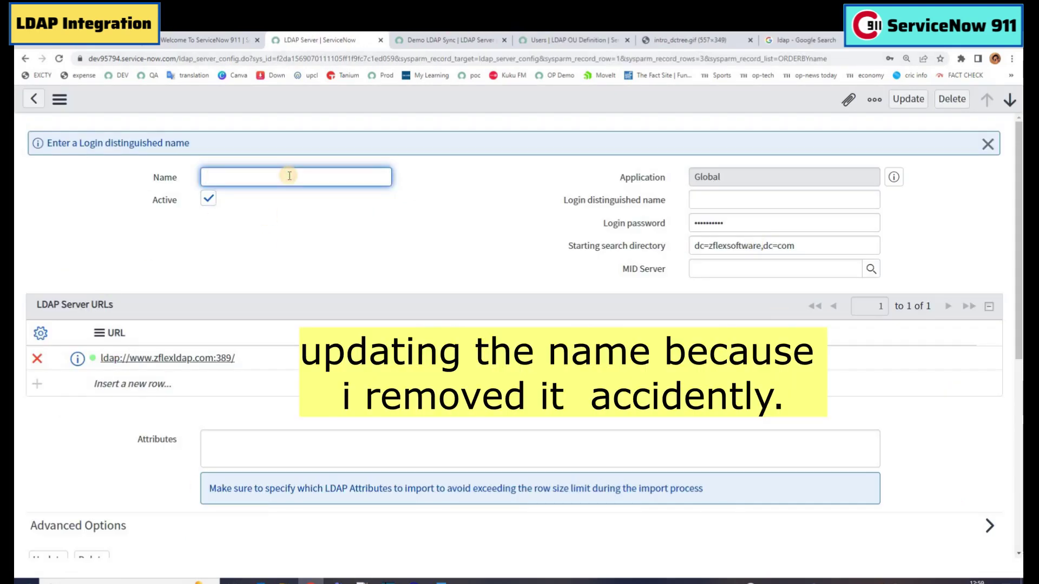
text(T)
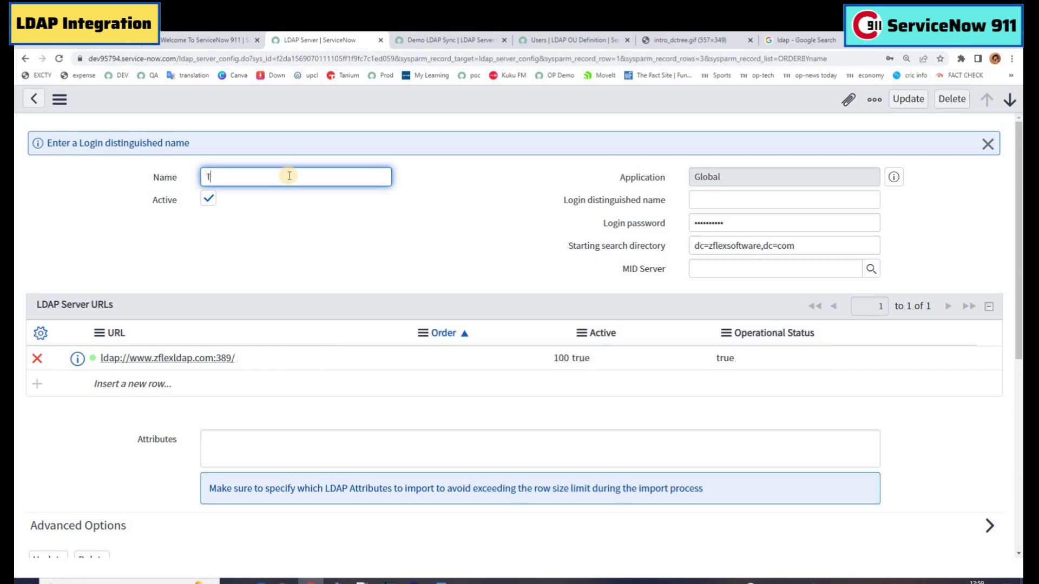
text(est Ldap Integration)
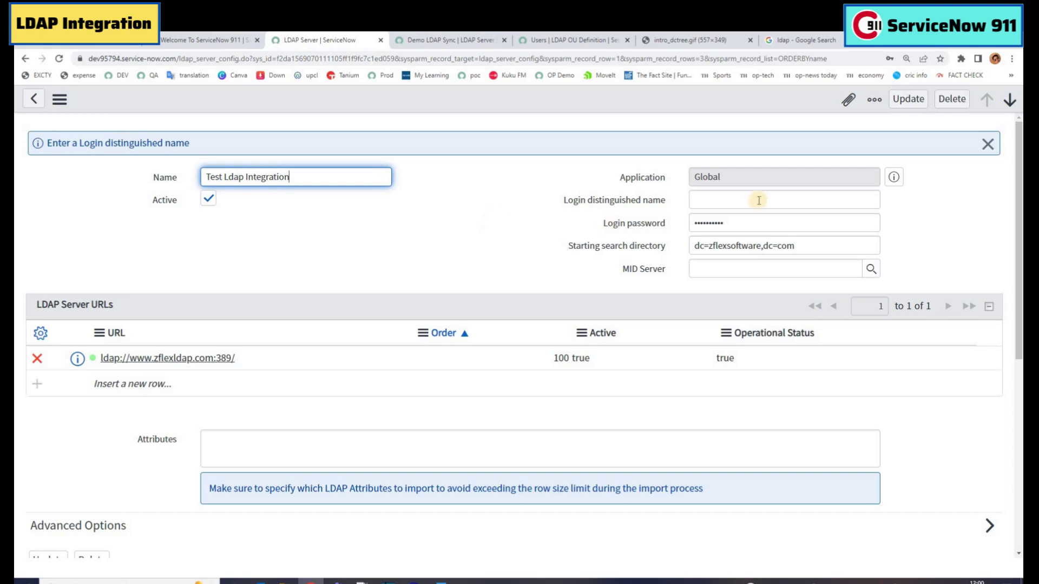
Step: Copy the LDN cn=ro_admin,ou=sysadmins,dc=zflexsoftware,dc=com from the Word document into the server record's login distinguished name
key(alt+Tab)
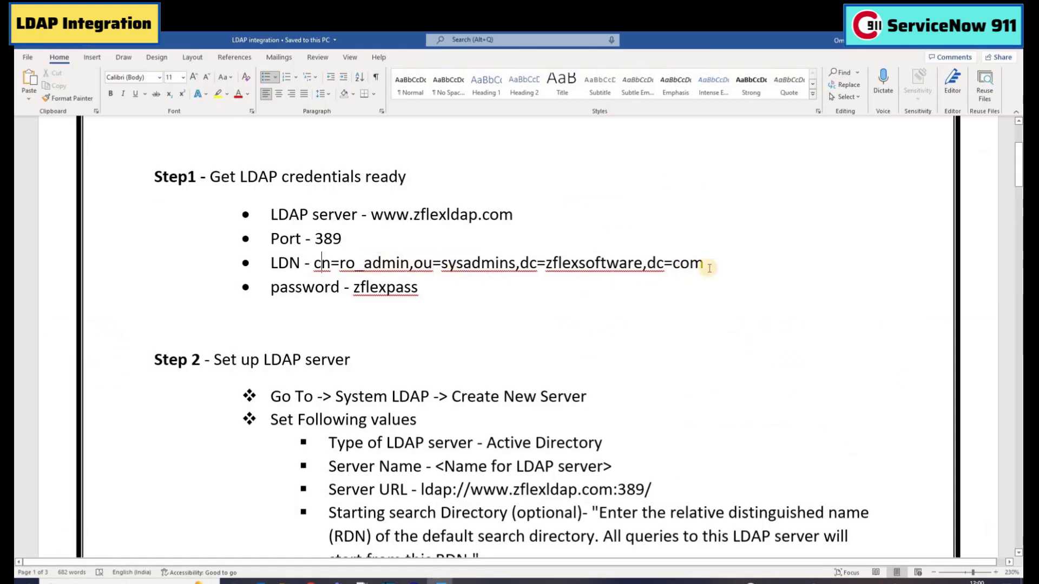
shift+click(703, 265)
key(ctrl+c)
key(alt+Tab)
key(ctrl+v)
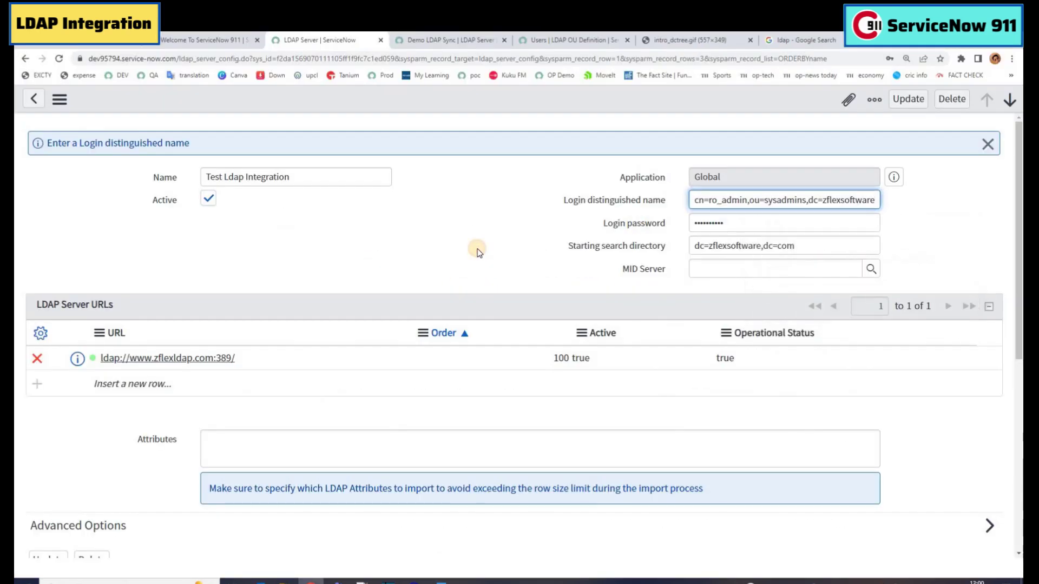
Step: Copy the login password from the Word document into the Test Ldap Integration server record's login password field
key(alt+Tab)
drag(418, 288, 352, 289)
key(ctrl+c)
key(alt+Tab)
key(ctrl+v)
click(716, 268)
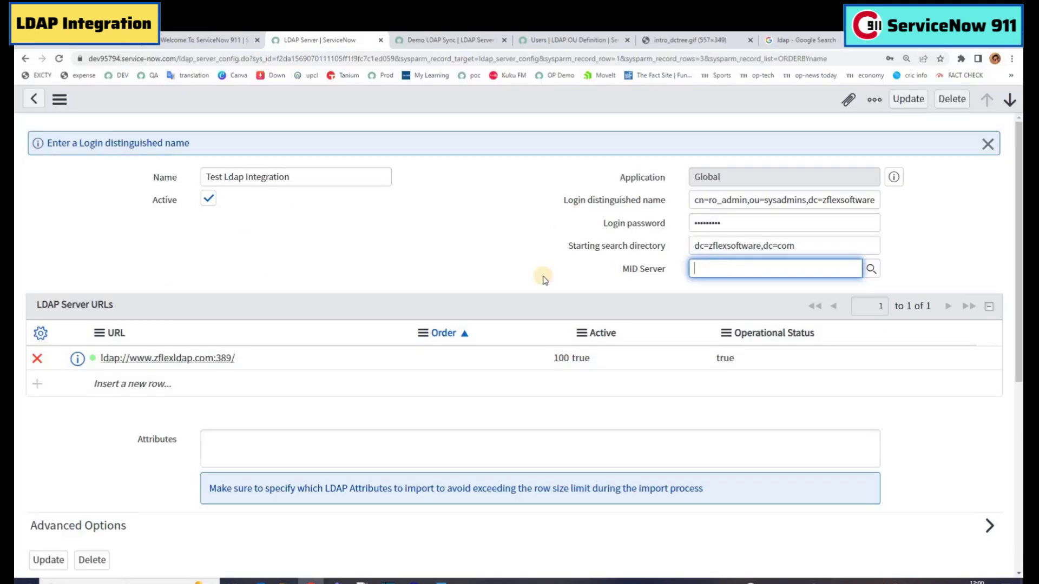
click(544, 280)
Step: Save the Test Ldap Integration server record with its new login credentials
scroll(542, 275, down, 2)
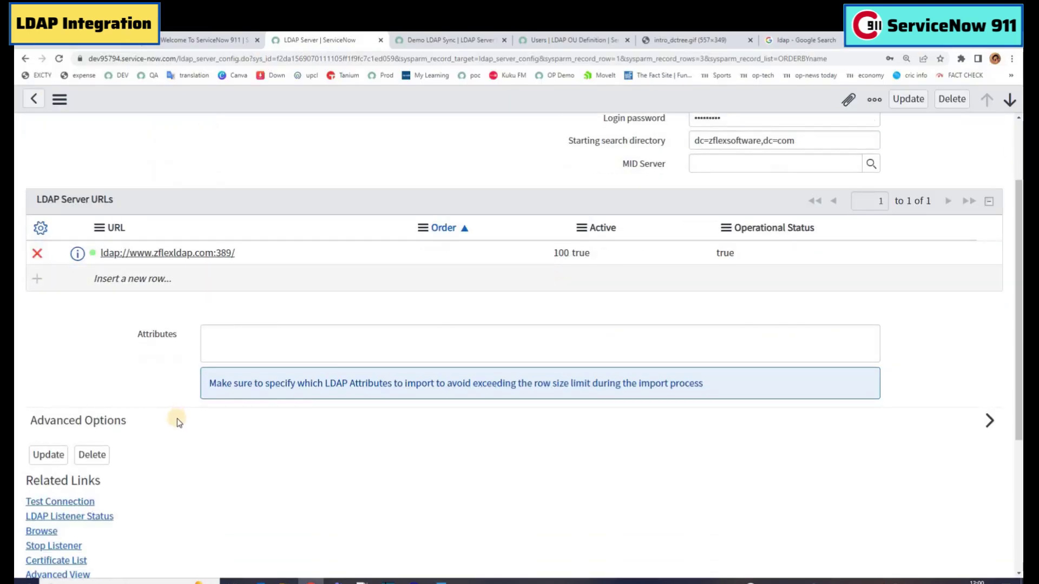
scroll(177, 420, down, 6)
scroll(378, 105, up, 8)
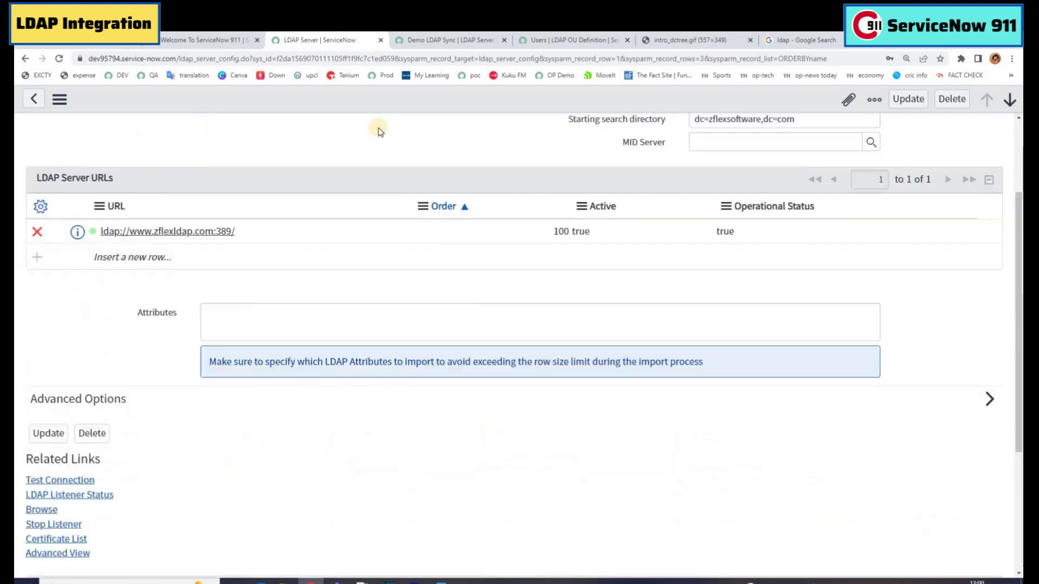
right_click(388, 112)
click(400, 111)
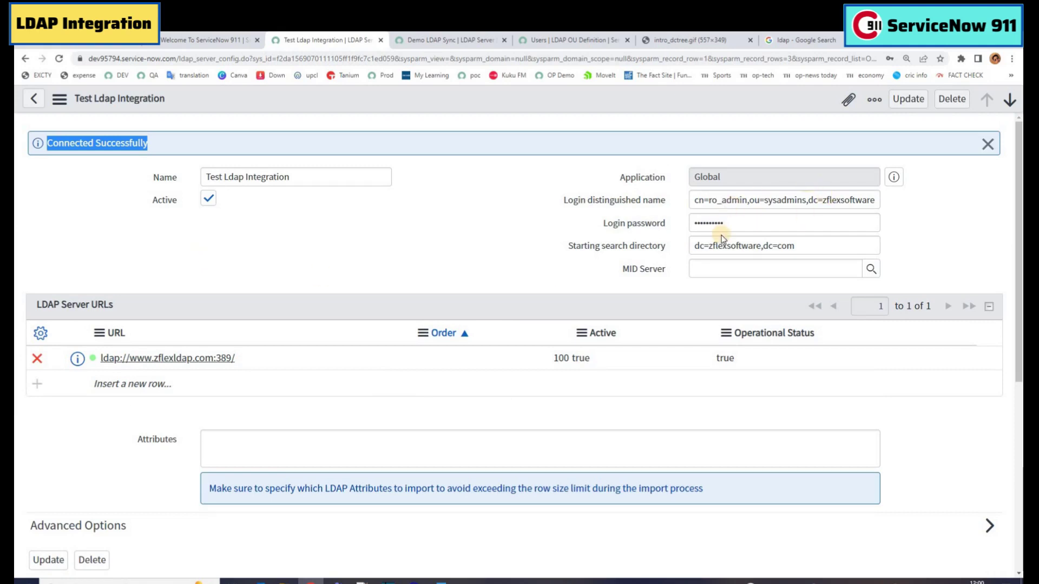
Step: Open the server's Users LDAP OU definition, review its query field and filter, and test its connection
scroll(342, 287, down, 6)
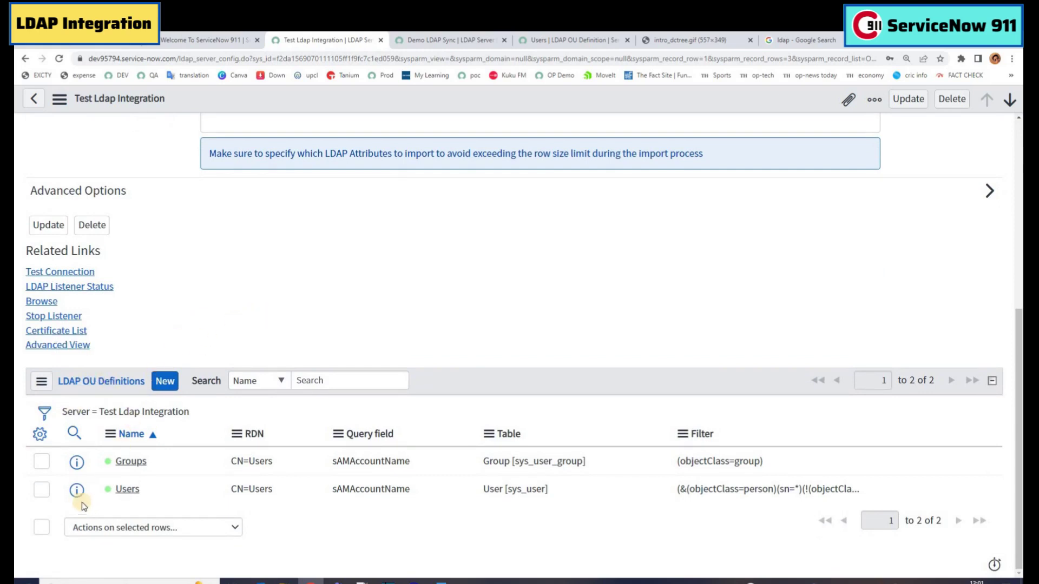
ctrl+click(126, 489)
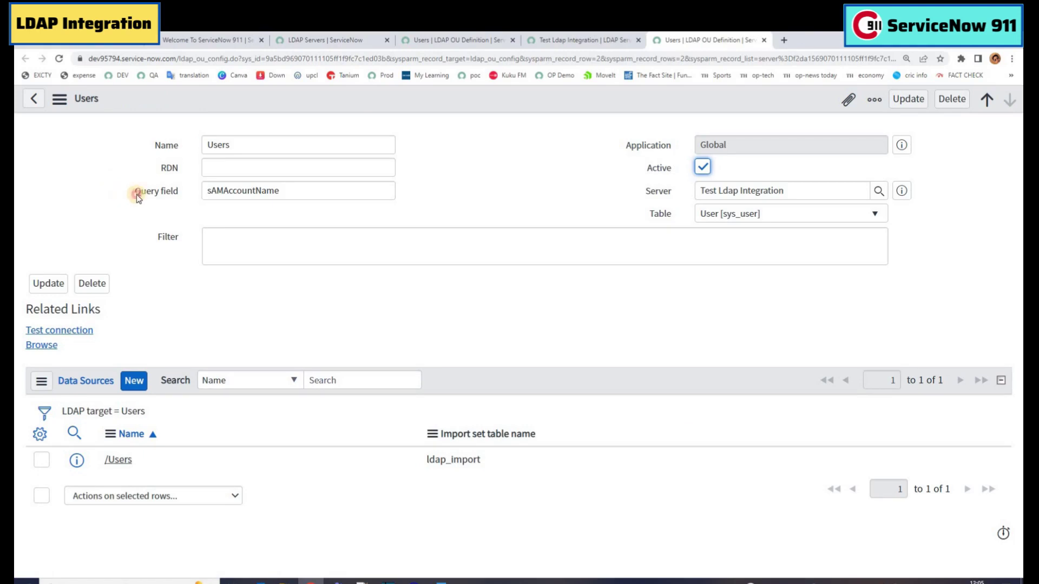
drag(138, 198, 177, 194)
click(176, 193)
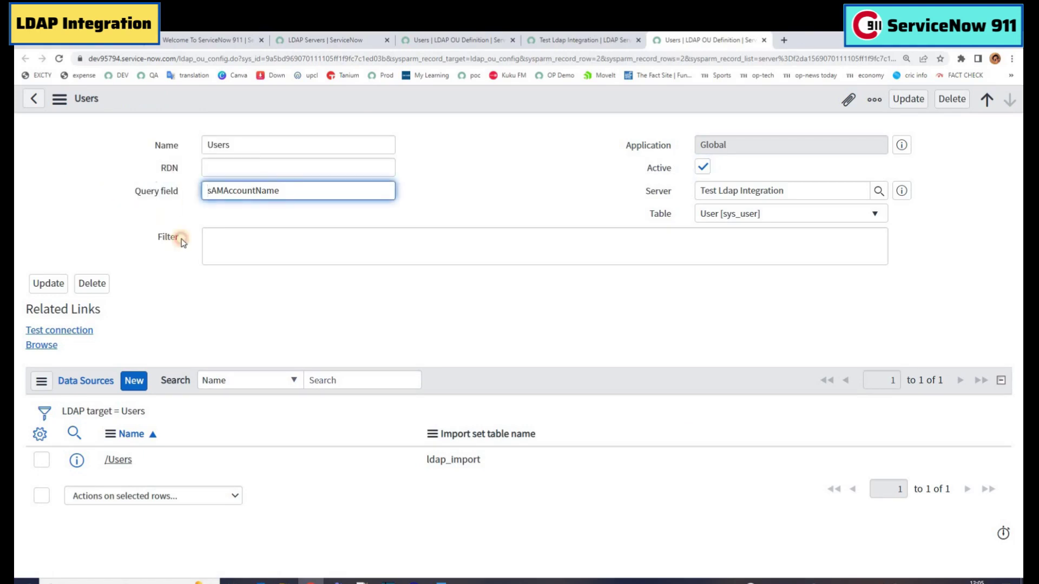
click(167, 236)
click(146, 204)
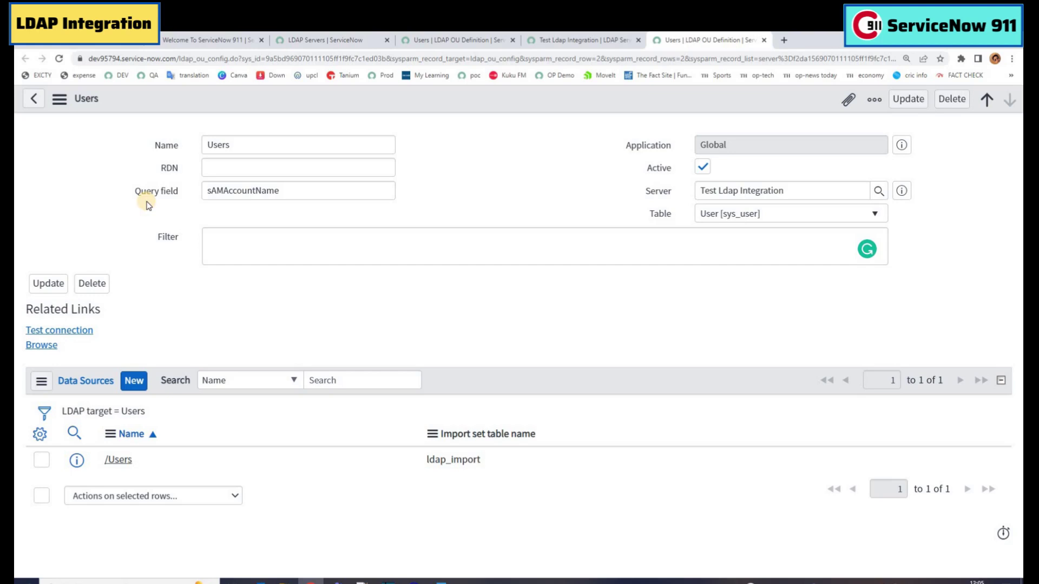
click(52, 334)
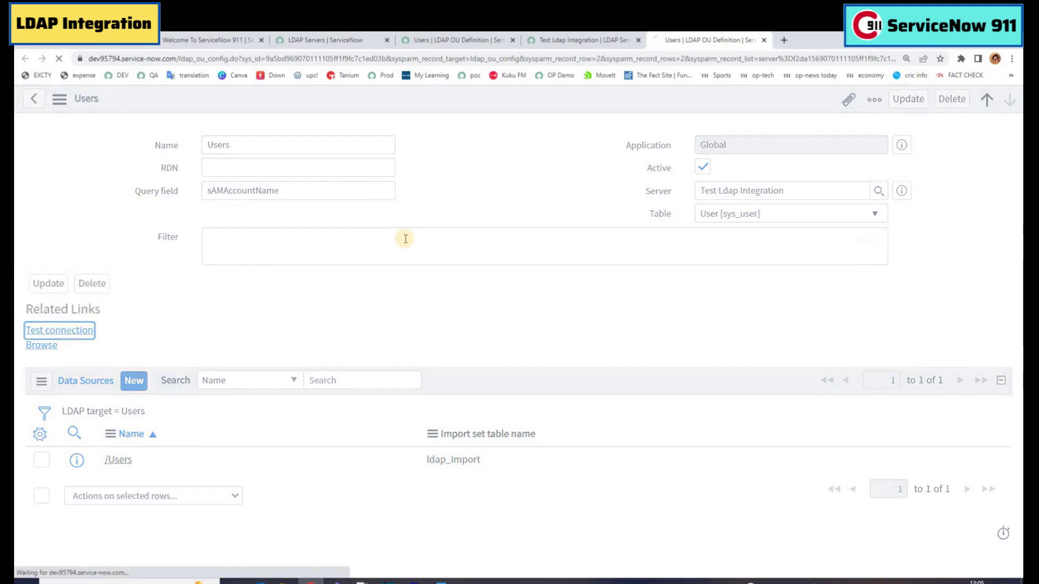
triple_click(73, 142)
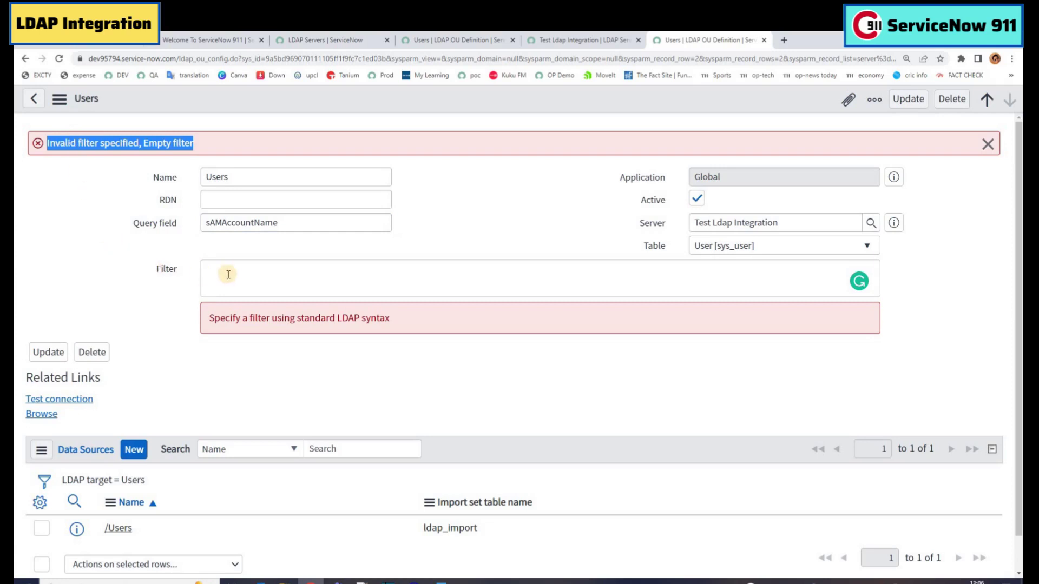
Step: Set the Users definition's filter to (&(objectClass=person)(mail=*@*)) and its query field to cn, and save the record
click(377, 278)
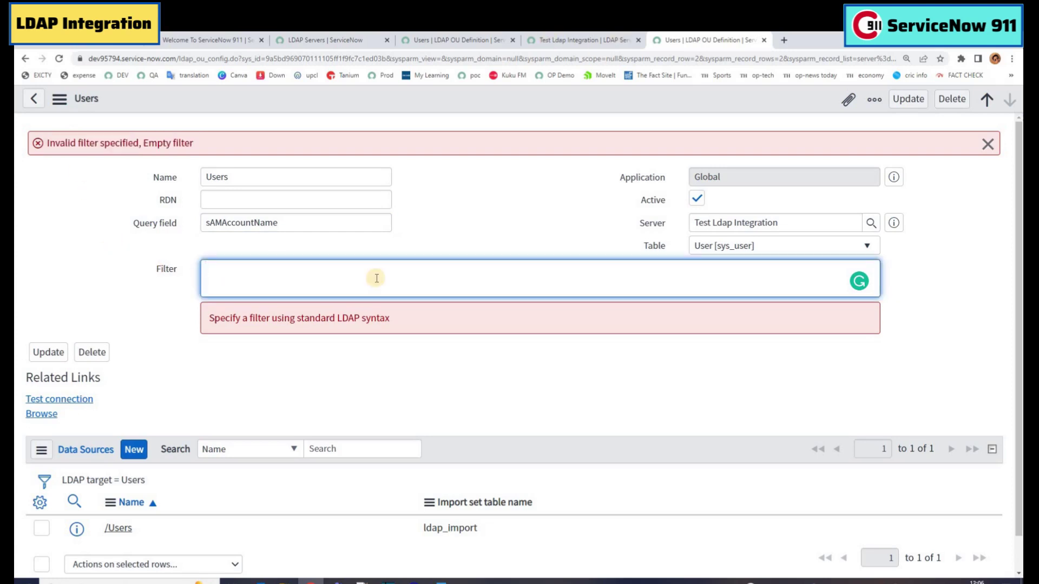
key(ctrl+v)
key(Tab)
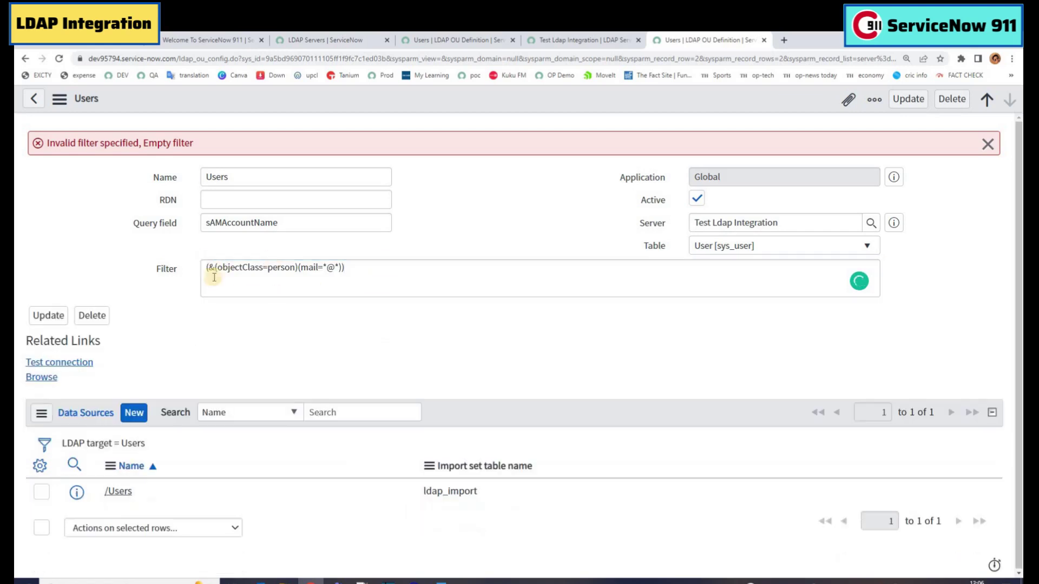
double_click(244, 226)
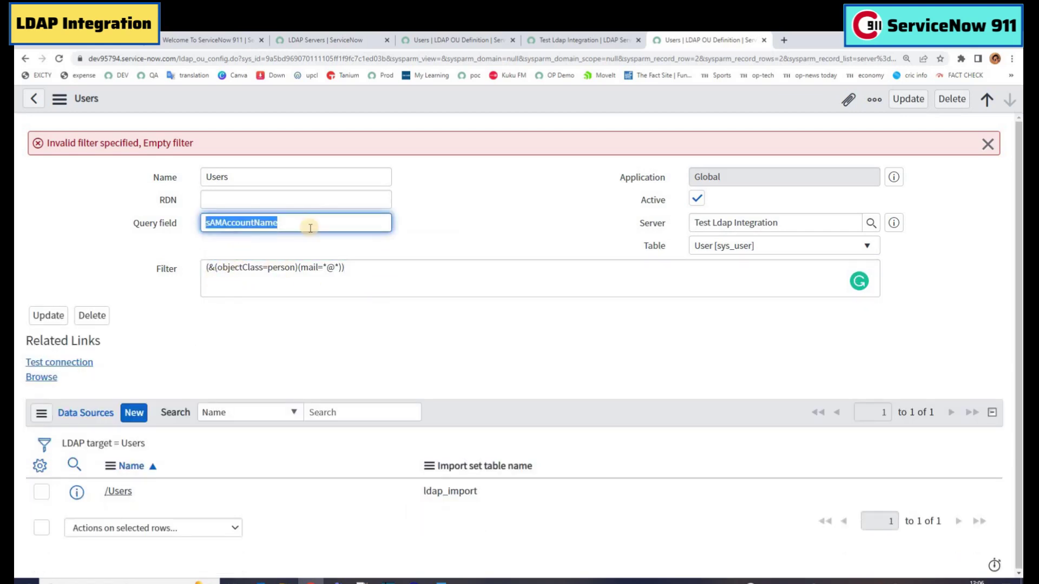
text(cn)
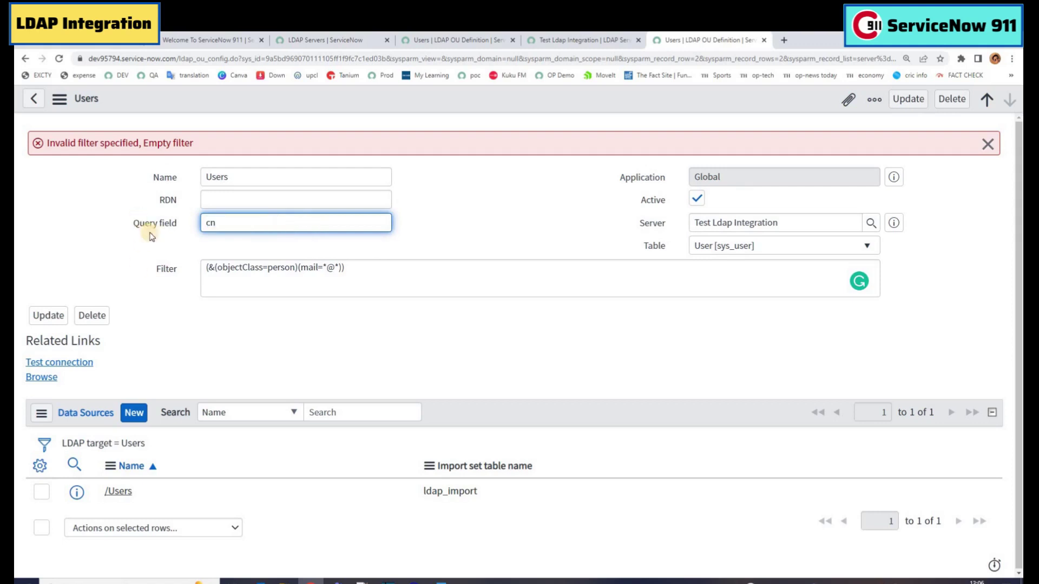
click(520, 210)
right_click(491, 103)
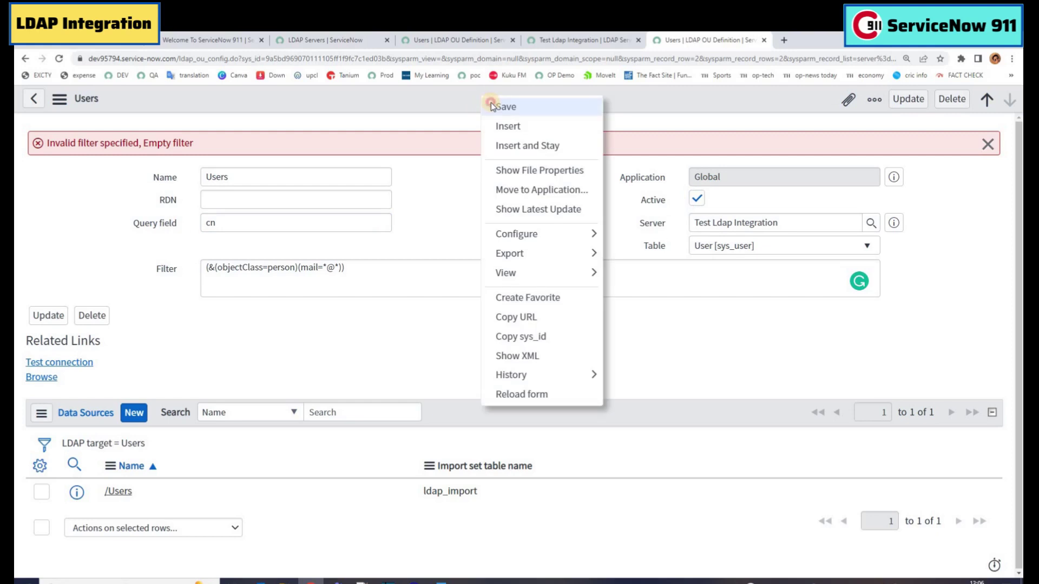
click(494, 105)
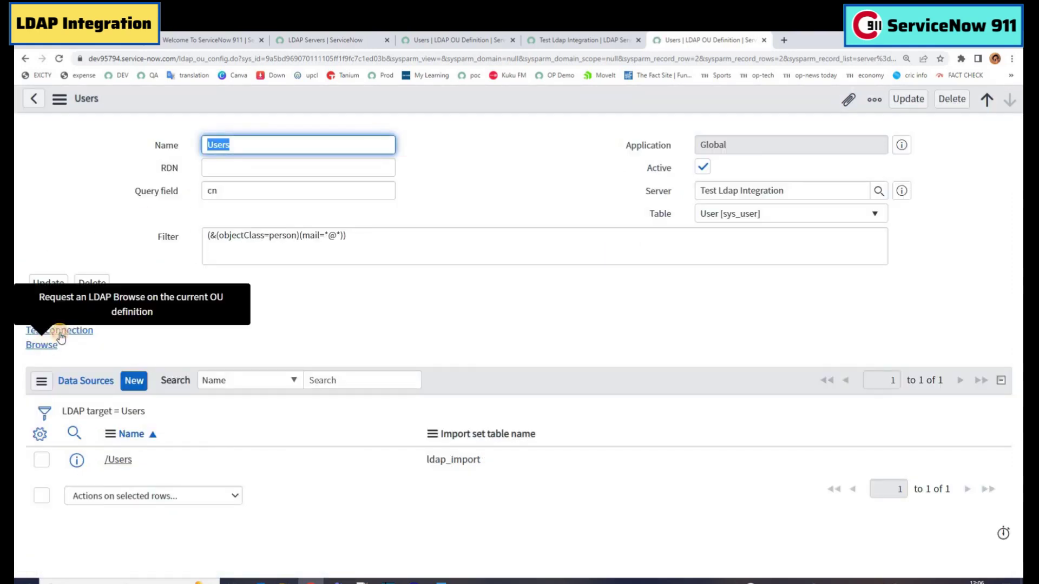
Step: Browse the LDAP directory from the Users definition and examine the attributes of the uid=testdev node
click(43, 347)
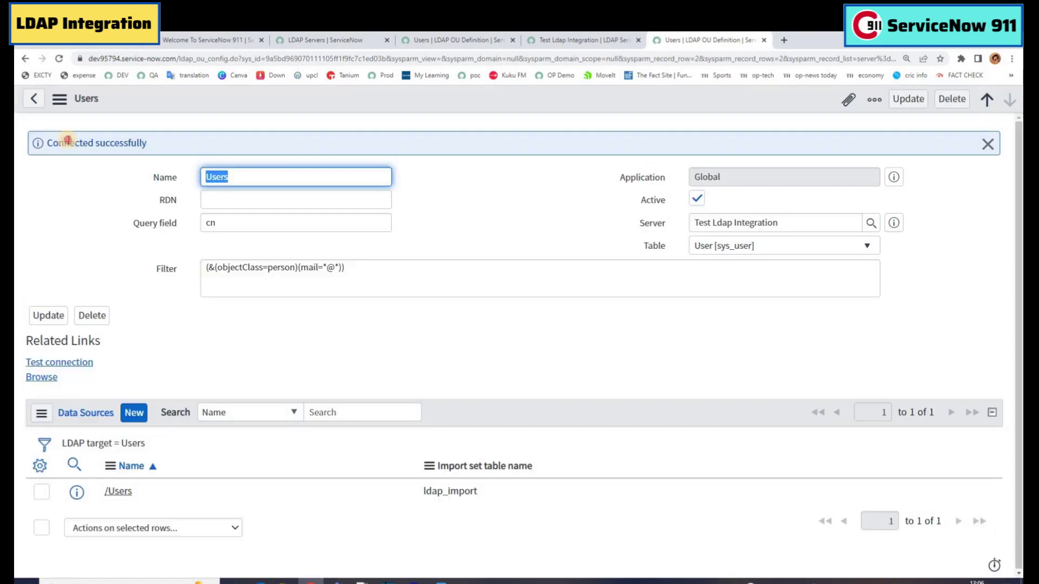
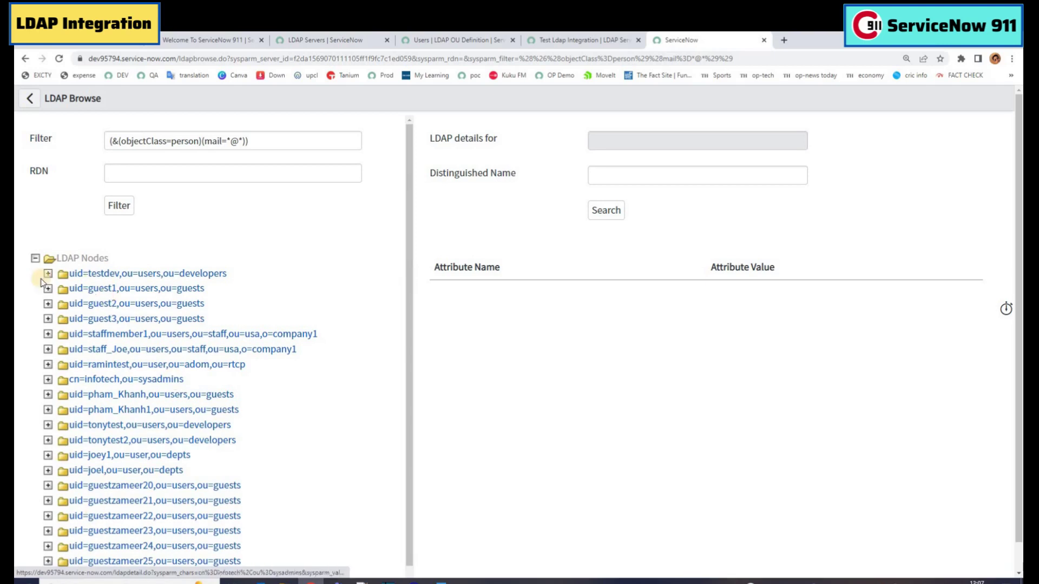
triple_click(124, 143)
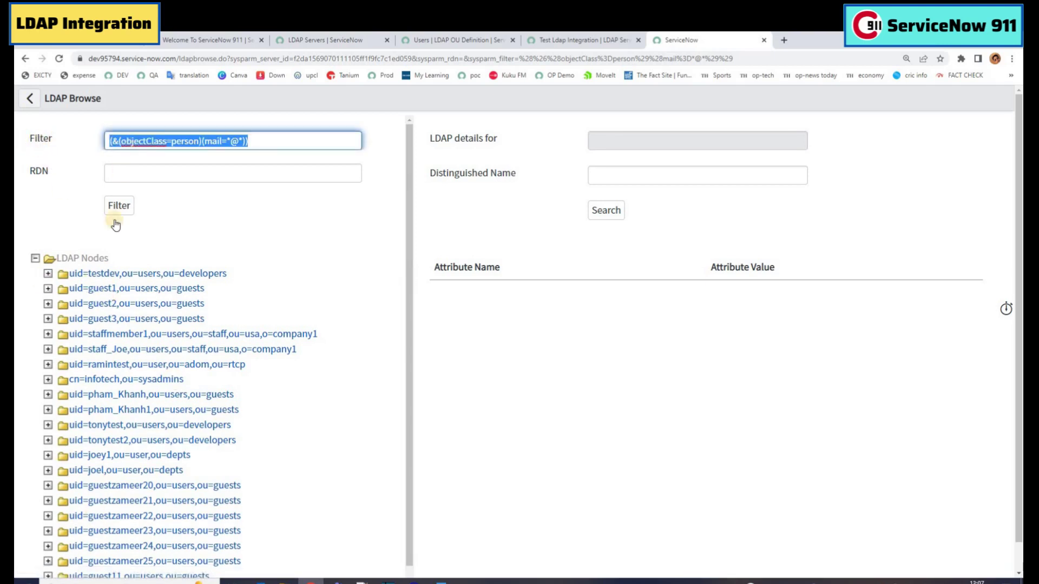
click(104, 277)
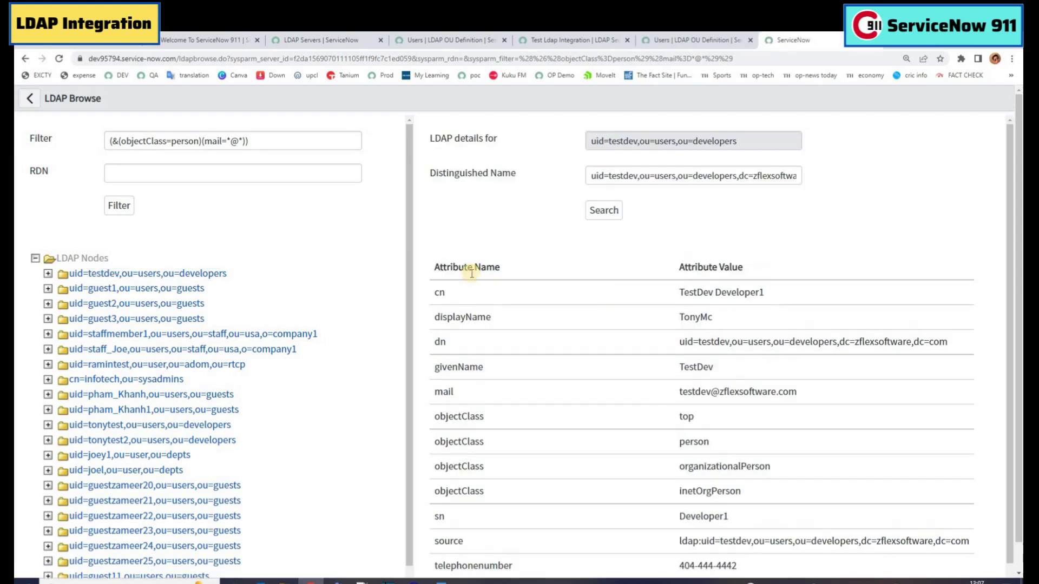
drag(435, 267, 498, 270)
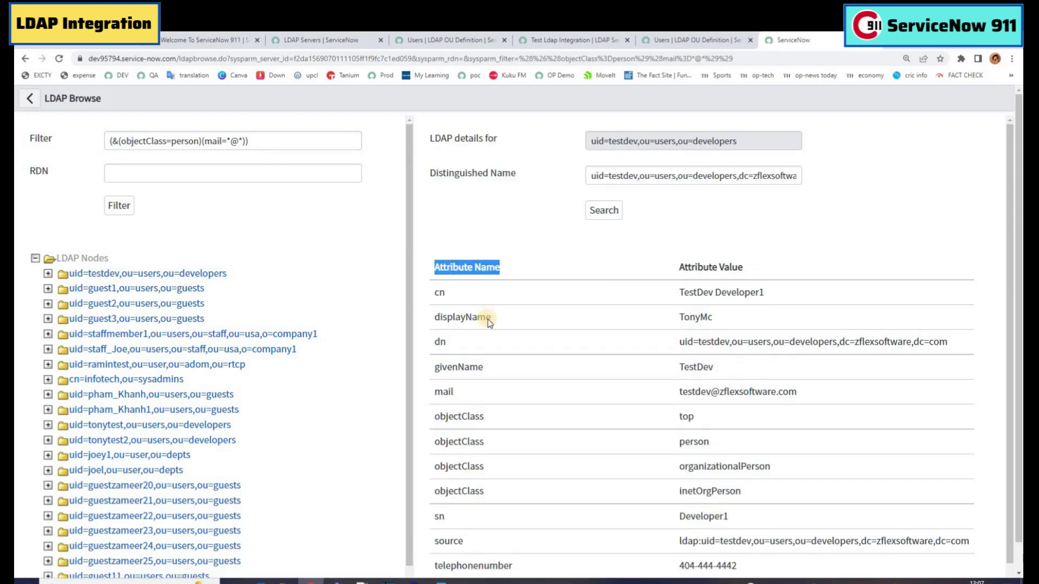
scroll(492, 414, down, 2)
scroll(691, 169, up, 1)
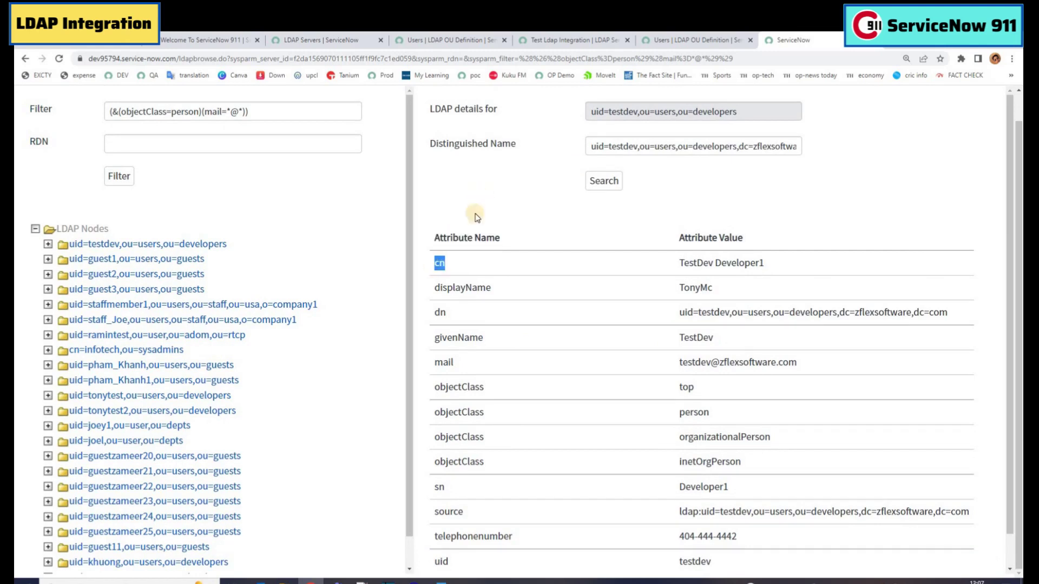
Step: Compare the Users definition's query field cn with the attribute names listed for the testdev node
click(725, 39)
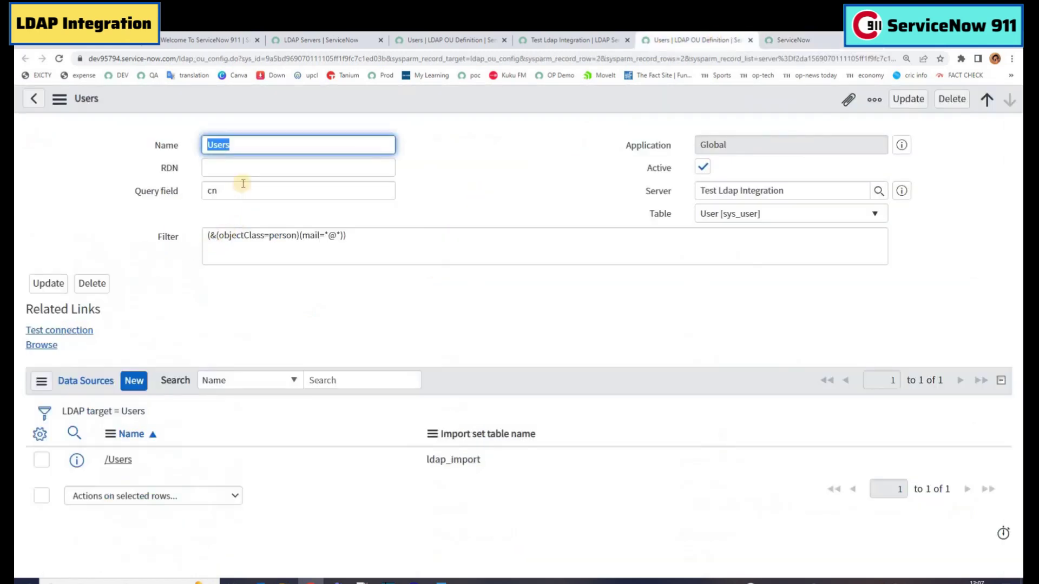
double_click(242, 184)
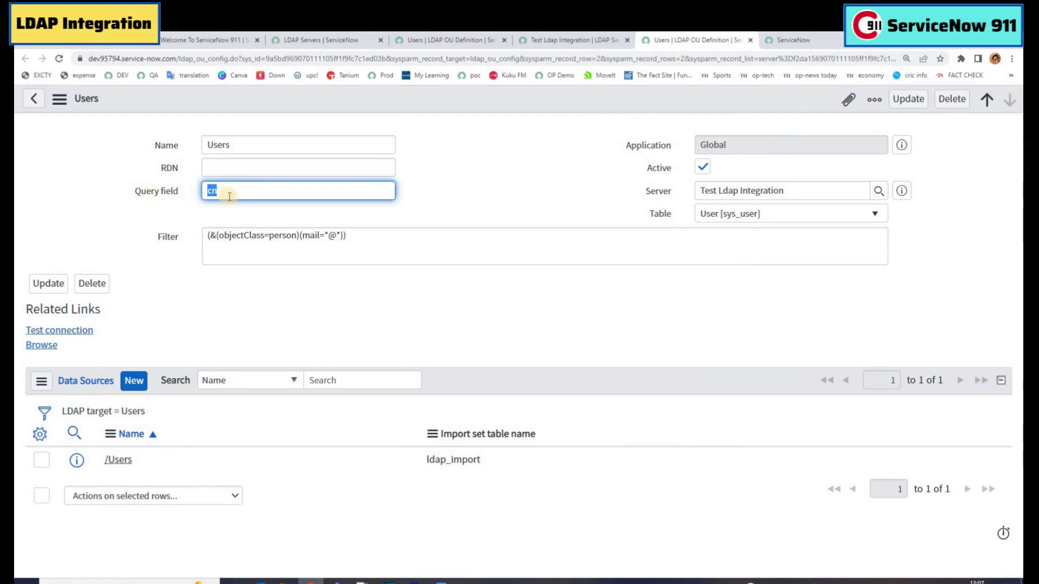
click(791, 39)
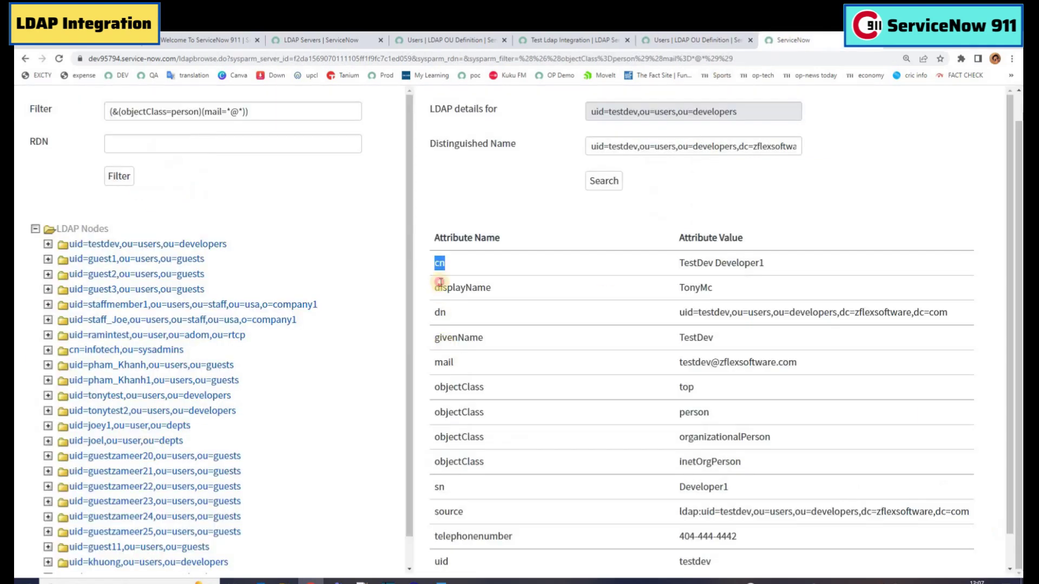
drag(435, 263, 468, 523)
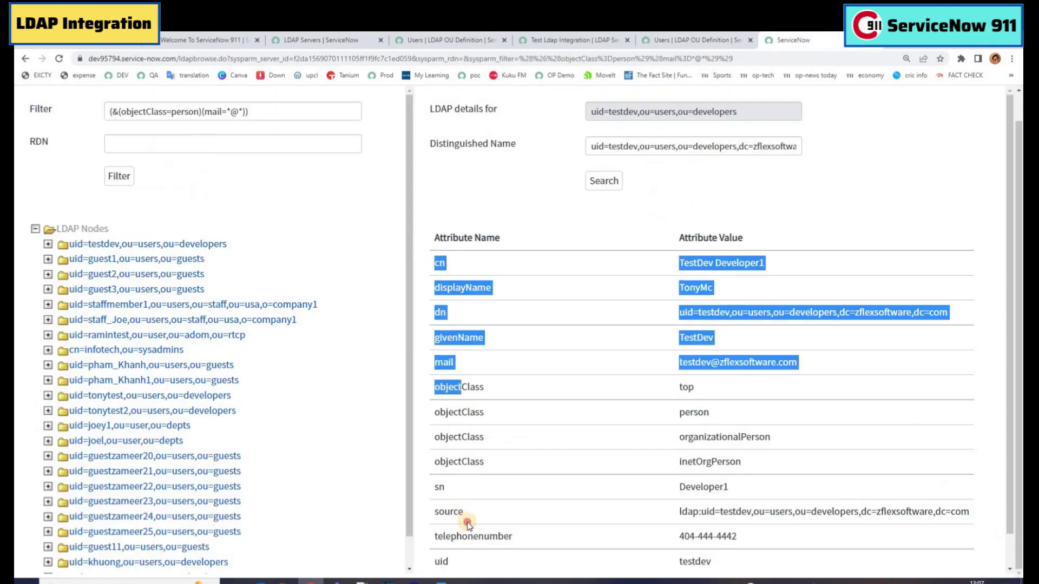
click(547, 220)
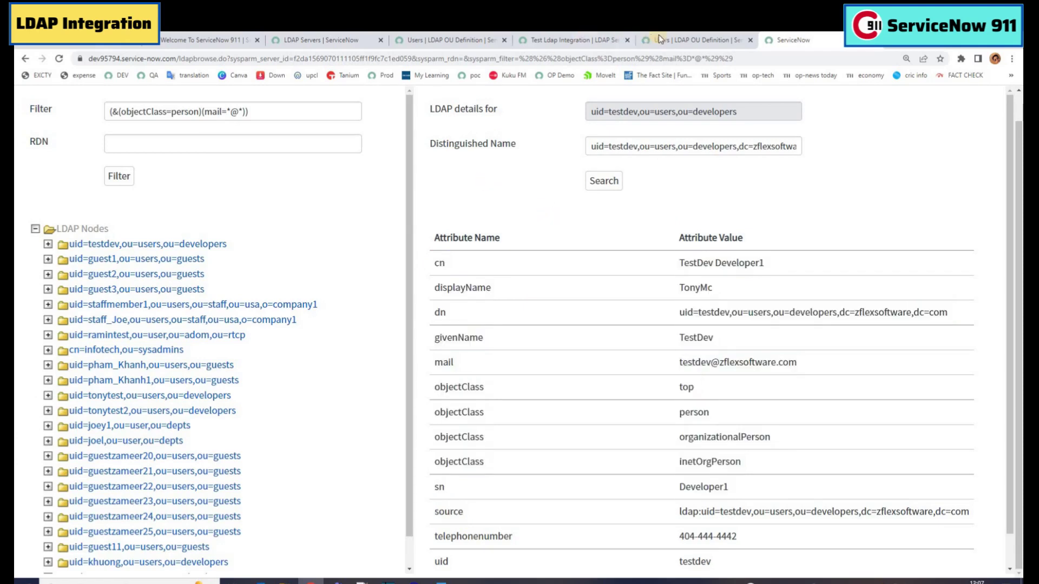
Step: Compare the browse filter's objectClass=person and mail conditions with the testdev node's attribute values
double_click(138, 113)
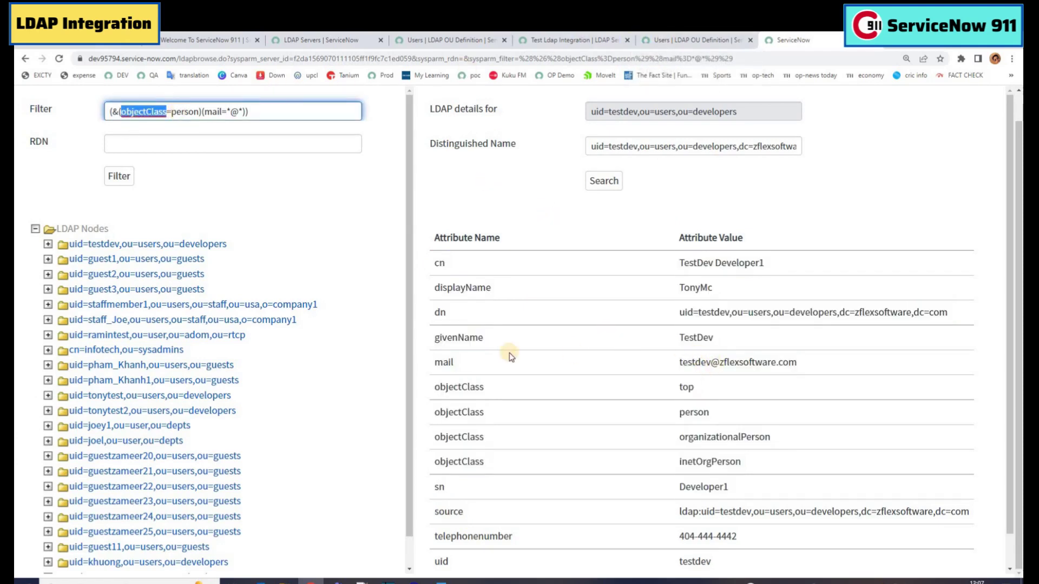
double_click(463, 412)
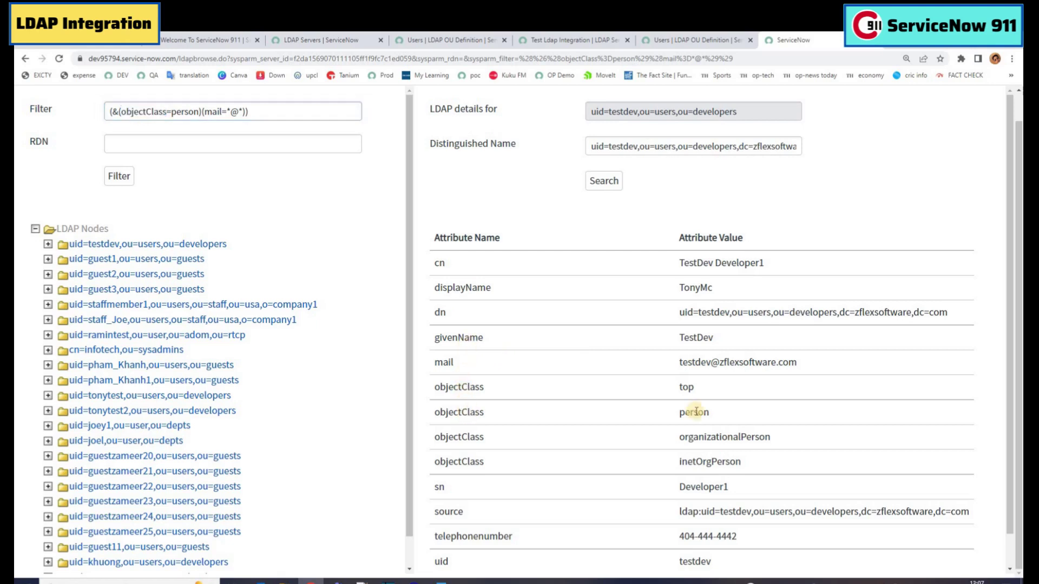
double_click(698, 412)
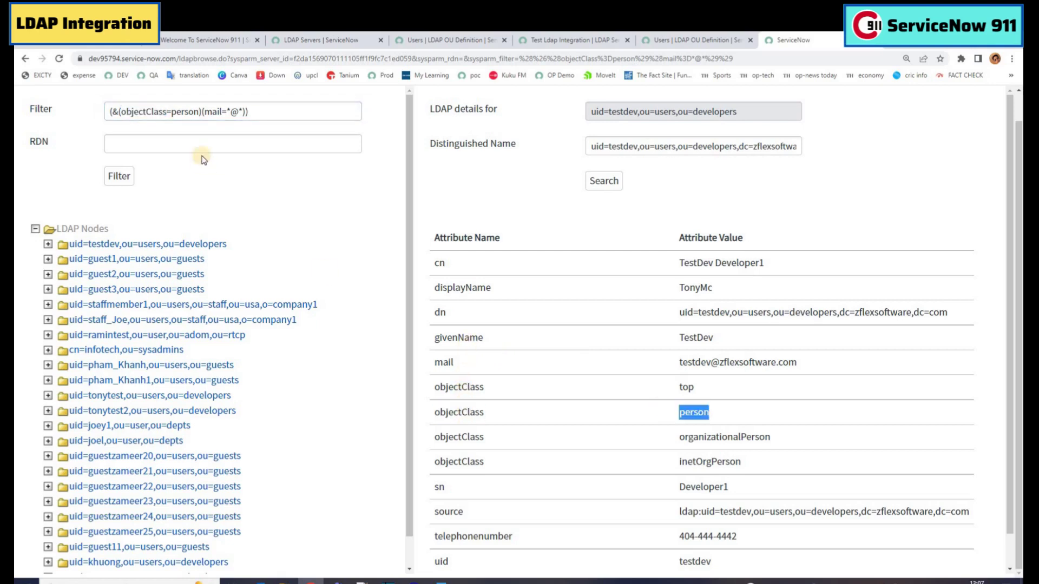
double_click(211, 111)
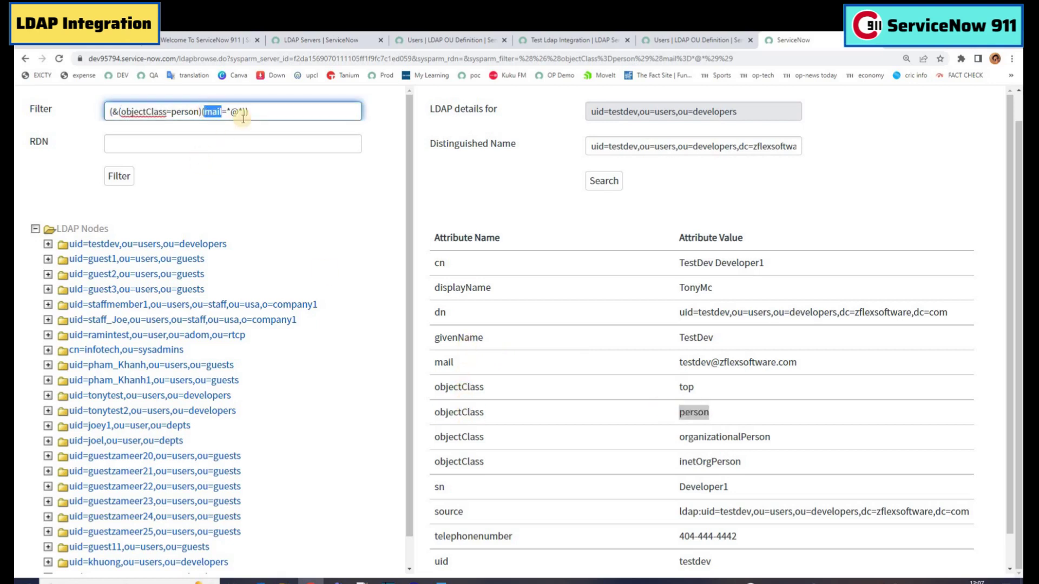
click(714, 362)
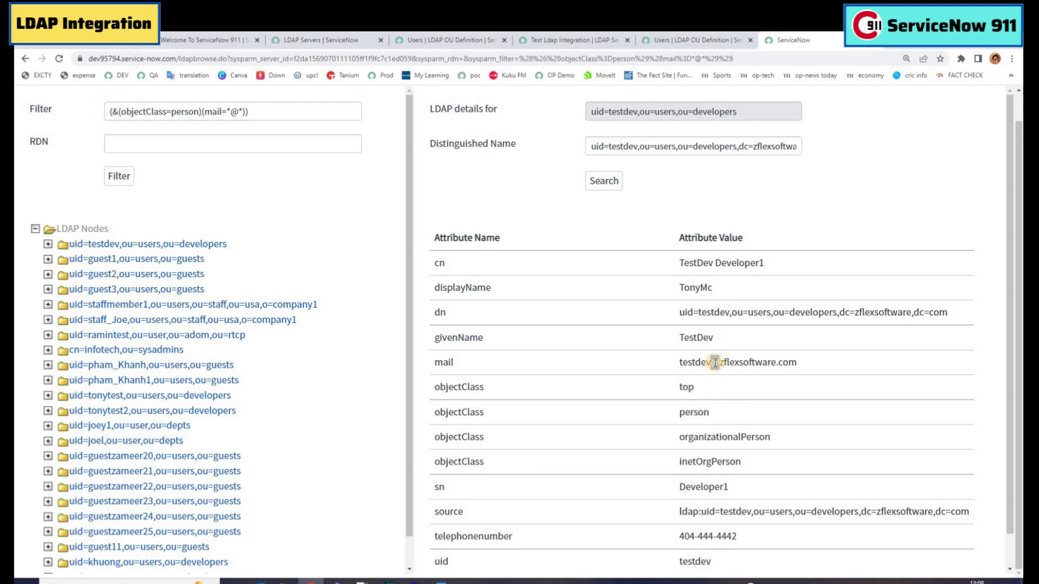
double_click(714, 362)
Step: Filter the LDAP nodes by the mail attribute, using the testdev node's e-mail address as the value
double_click(444, 363)
key(ctrl+c)
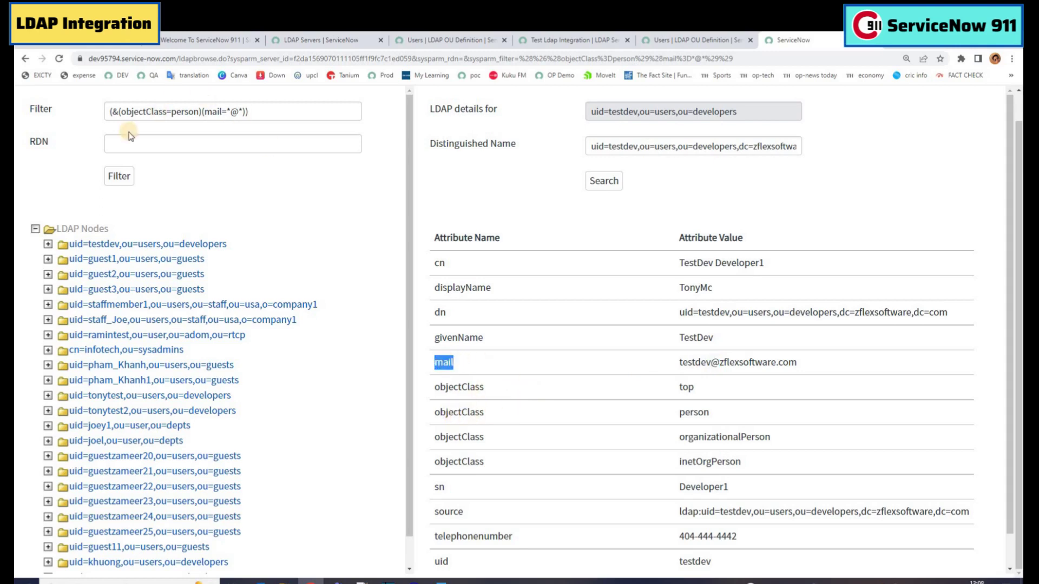
triple_click(129, 113)
key(ctrl+v)
text(=)
drag(798, 363, 678, 364)
key(ctrl+c)
click(173, 112)
key(ctrl+v)
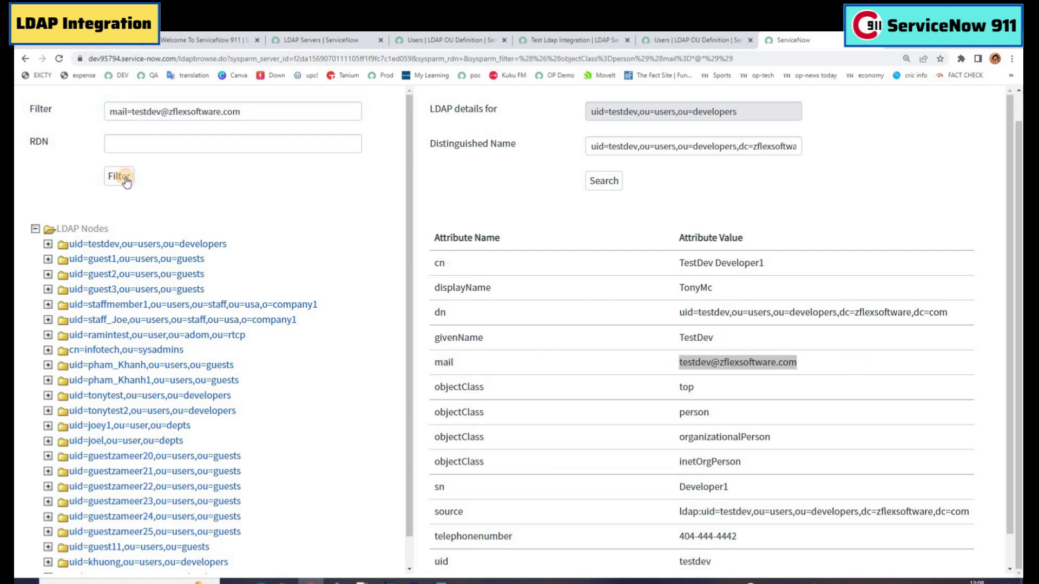
click(125, 180)
click(34, 229)
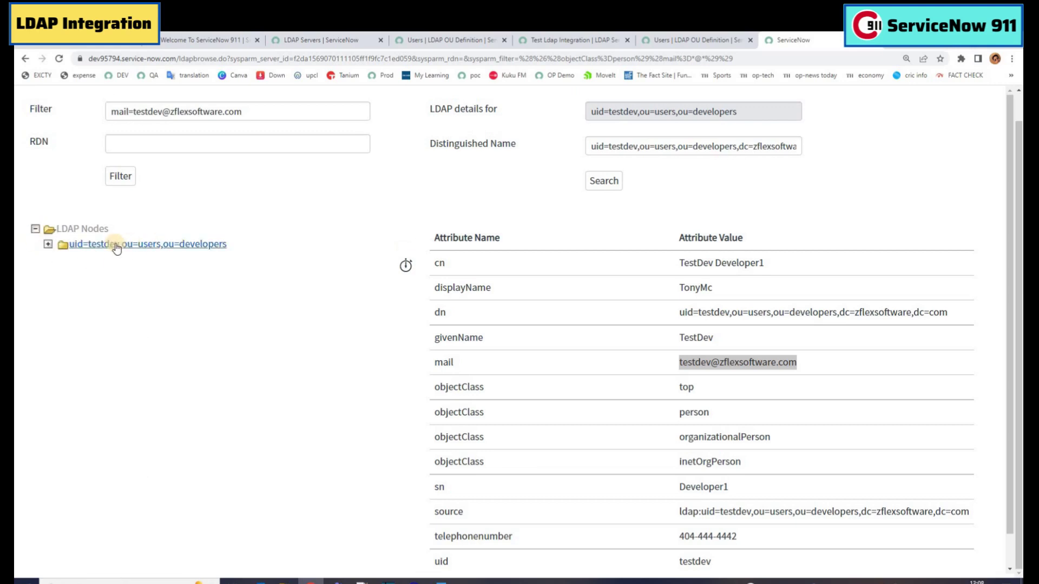
Step: Compare the filtered testdev node's mail attribute with the mail value in the LDAP browse filter
click(155, 245)
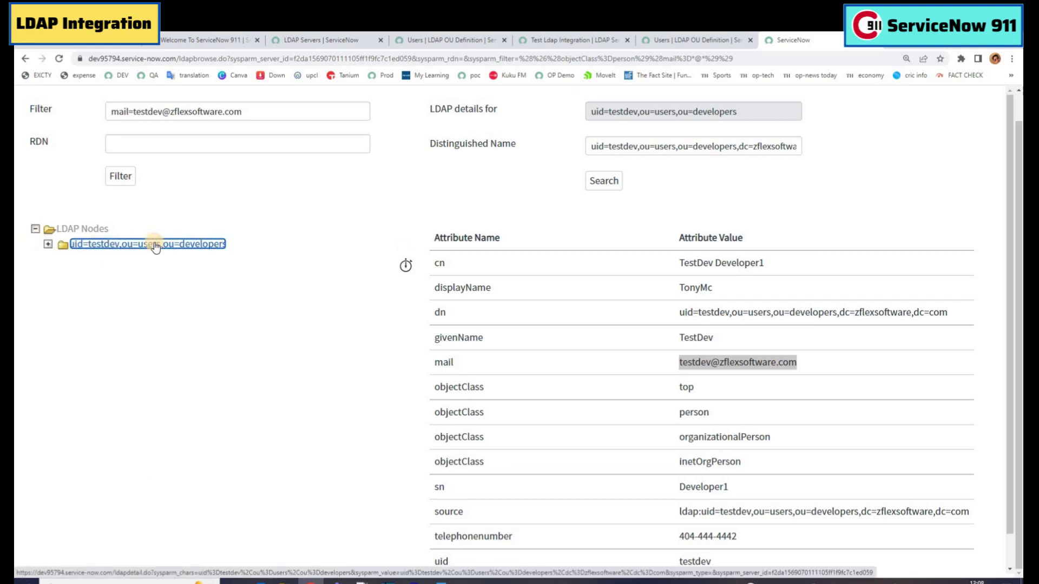
triple_click(697, 364)
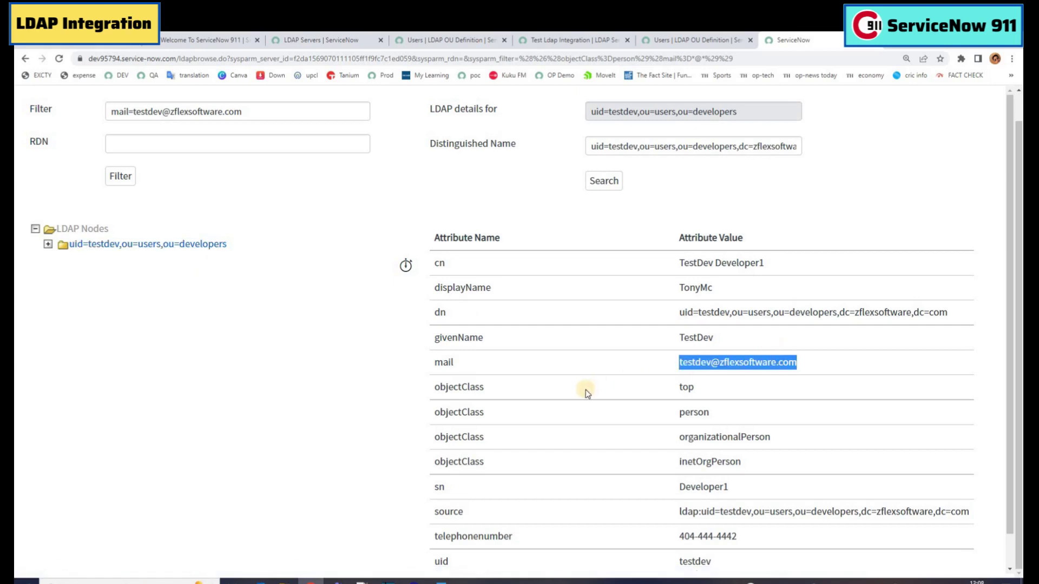
triple_click(235, 111)
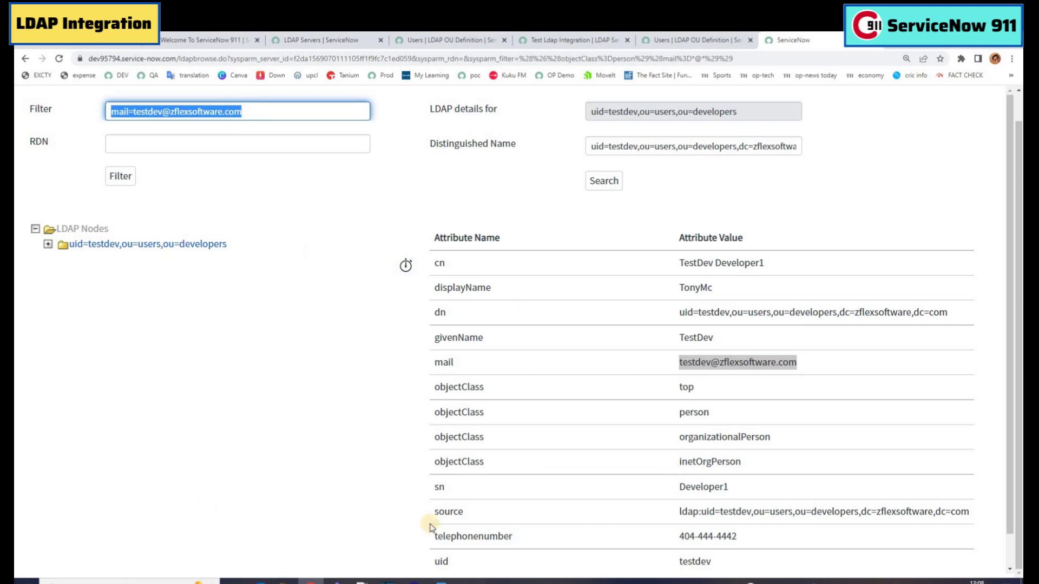
Step: Open the /Users data source from the Users OU definition and examine its import set table name
click(701, 36)
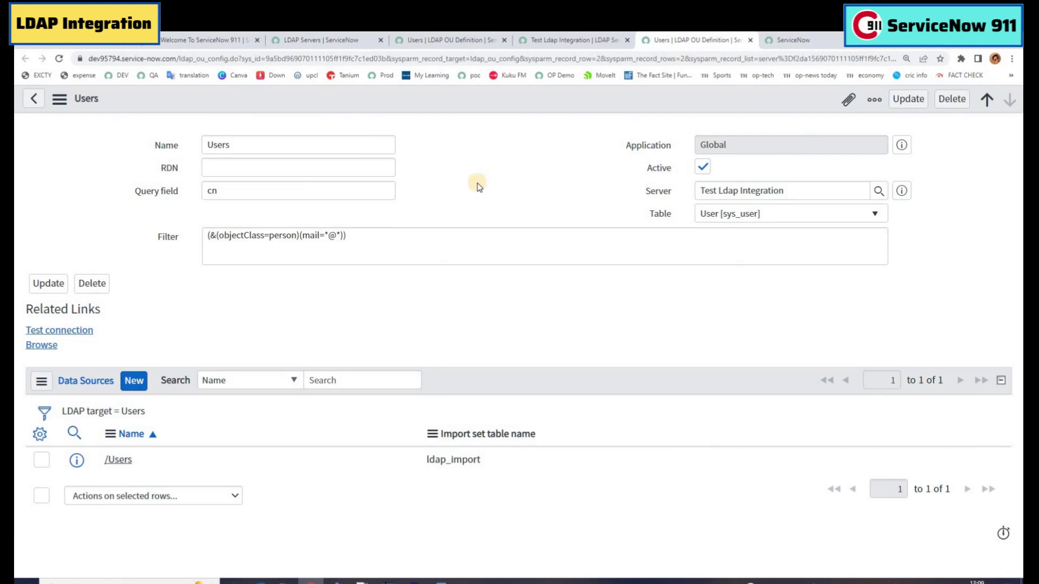
middle_click(75, 460)
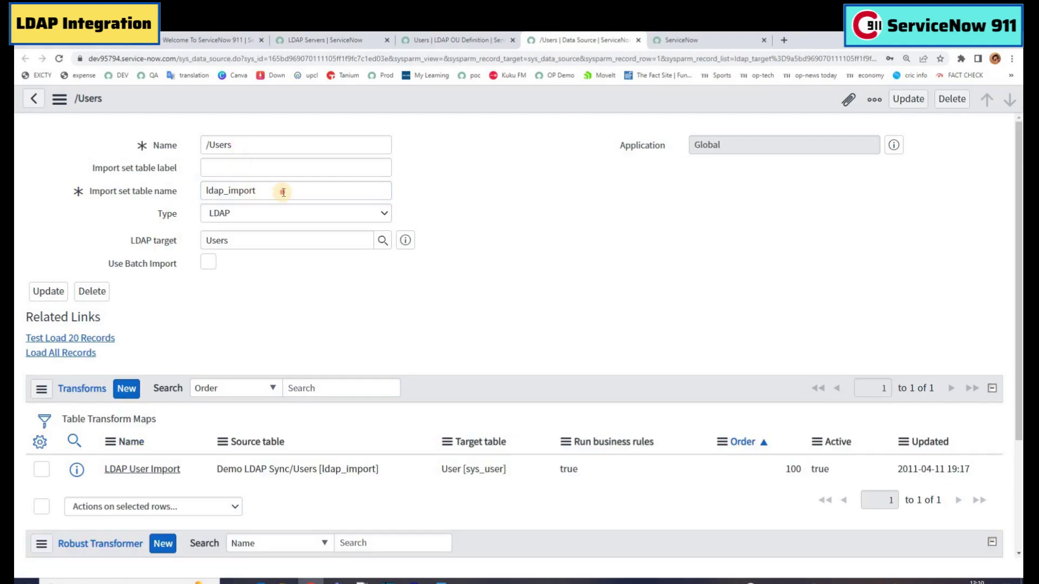
double_click(284, 192)
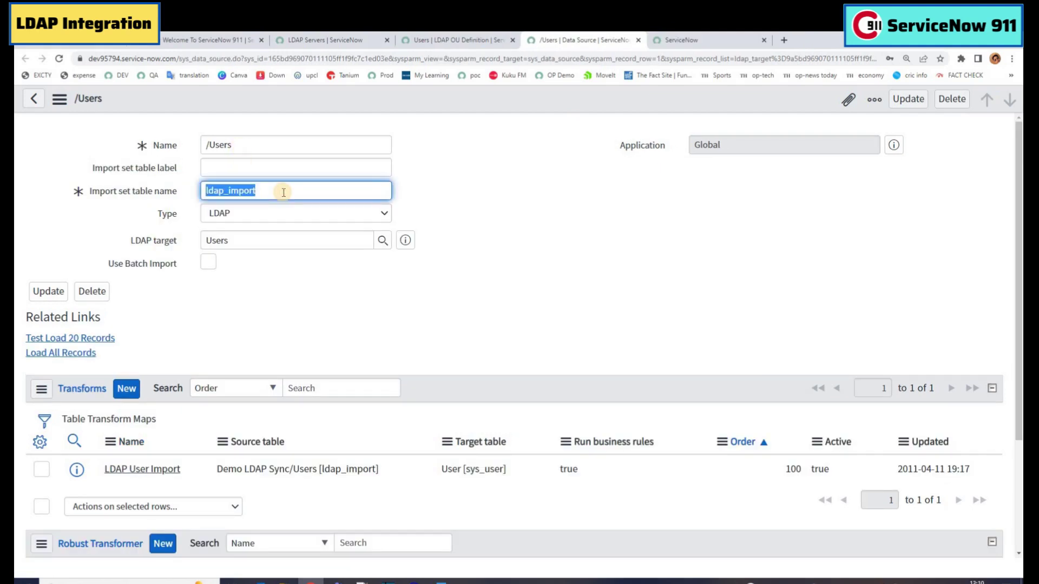
click(266, 285)
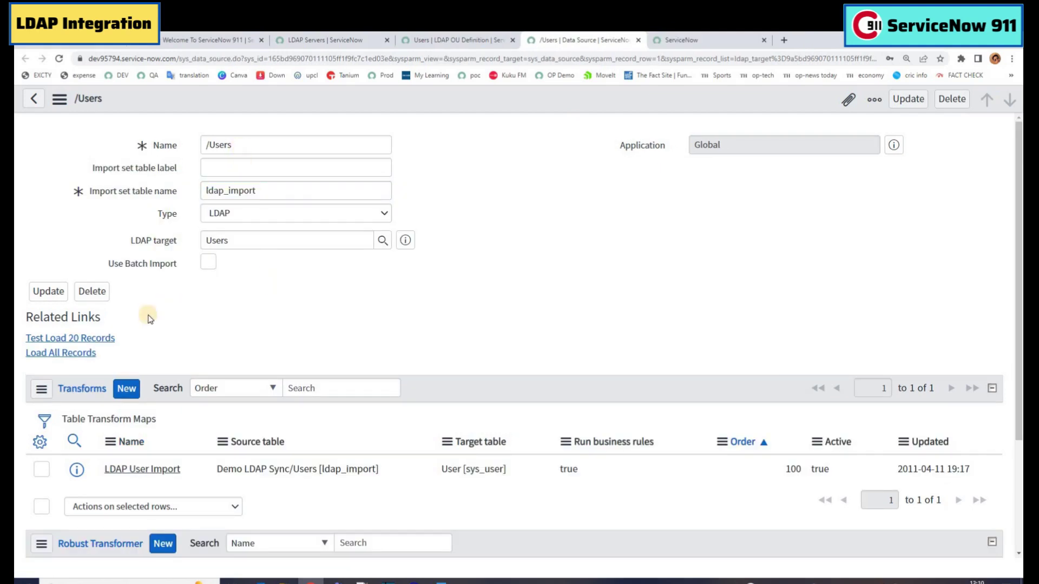
Step: Load all records from the /Users data source and inspect the loaded rows in the ldap_import staging table
click(64, 352)
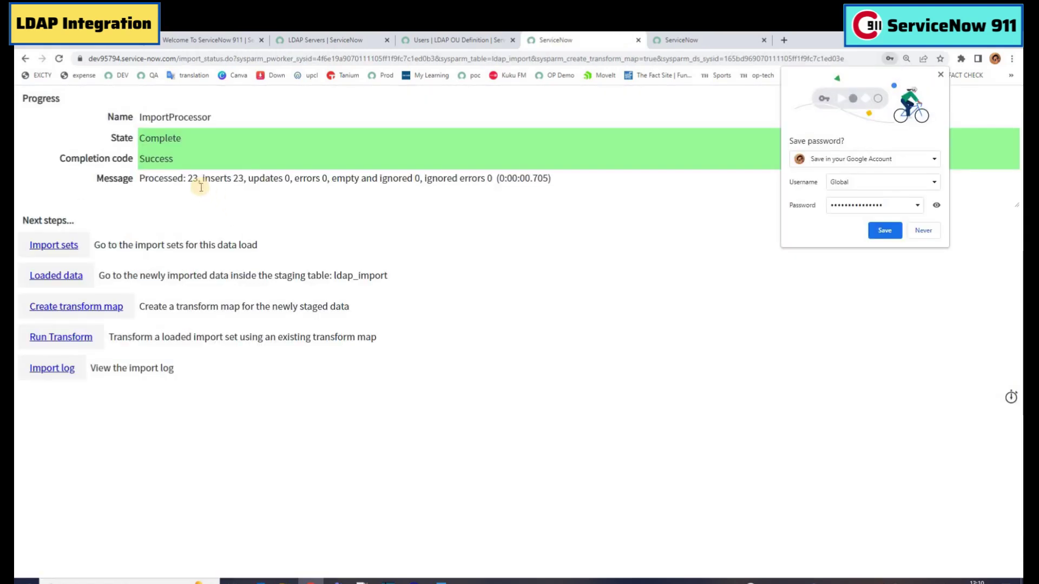
double_click(191, 185)
click(236, 182)
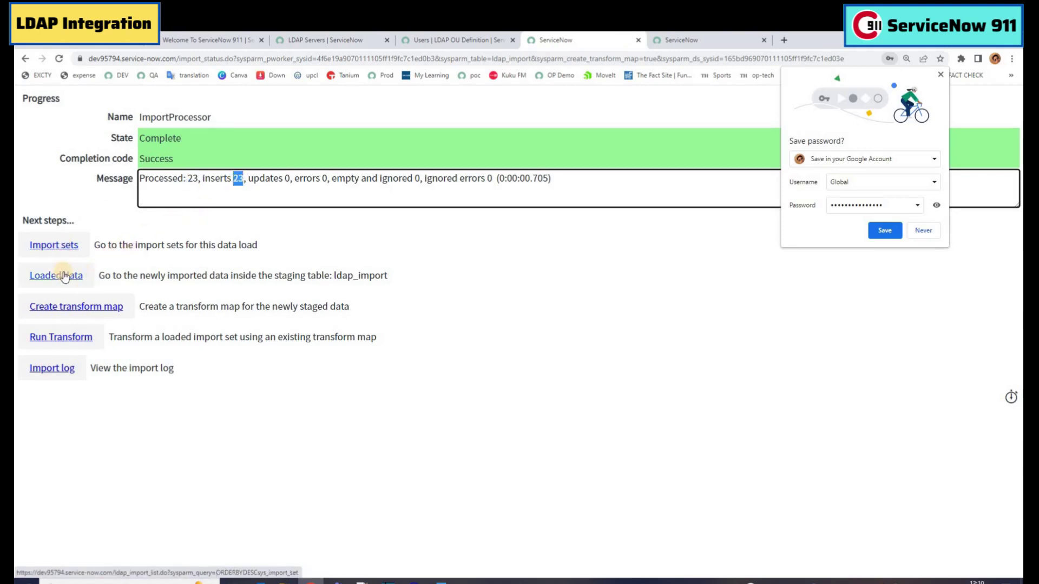
ctrl+click(63, 275)
click(656, 40)
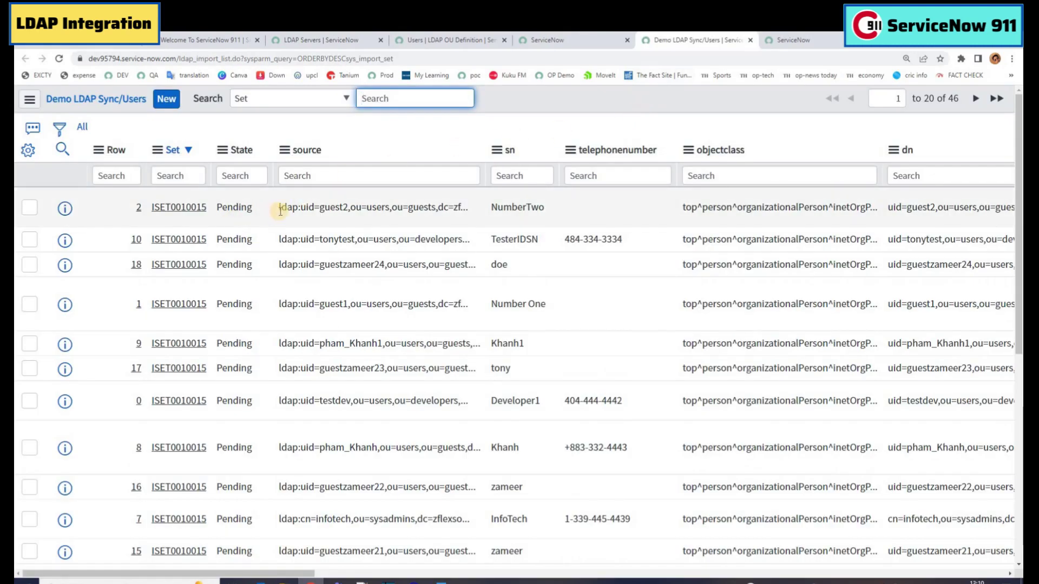
key(ctrl+shift+Tab)
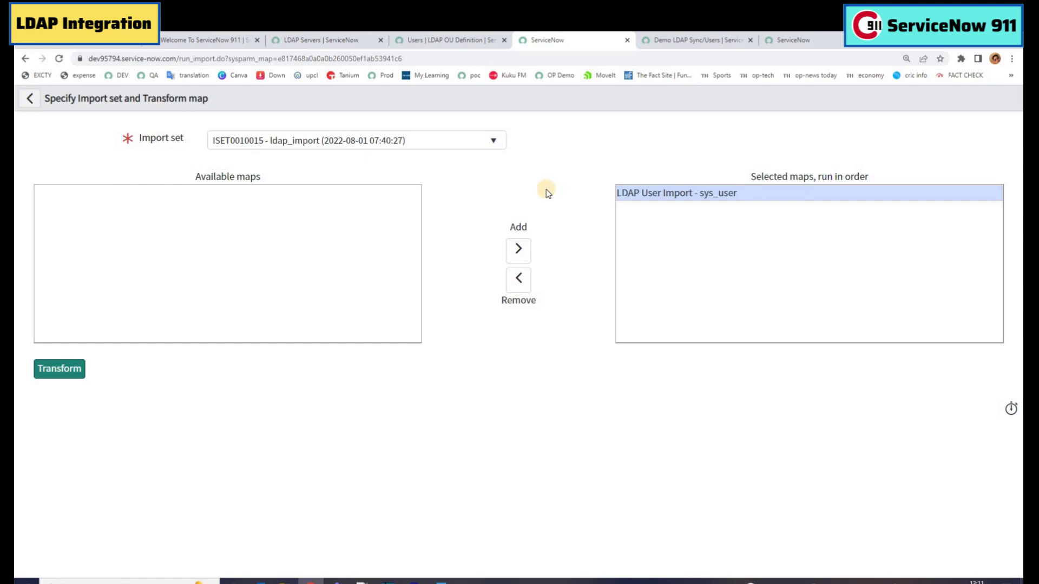
Step: Review the testdev node's cn, displayName, dn, givenName and mail attributes in the LDAP browser
click(794, 44)
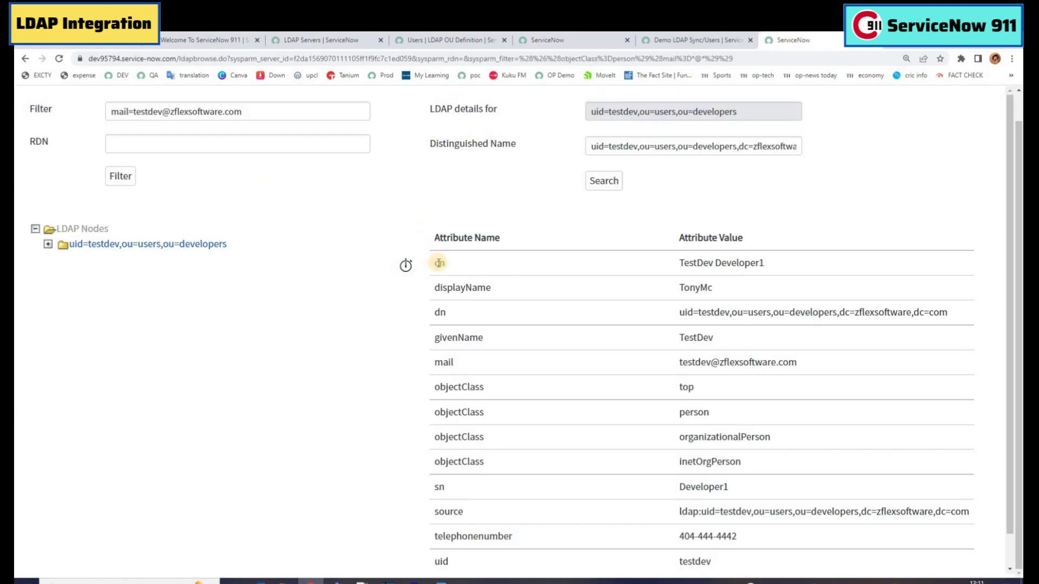
double_click(438, 263)
double_click(444, 286)
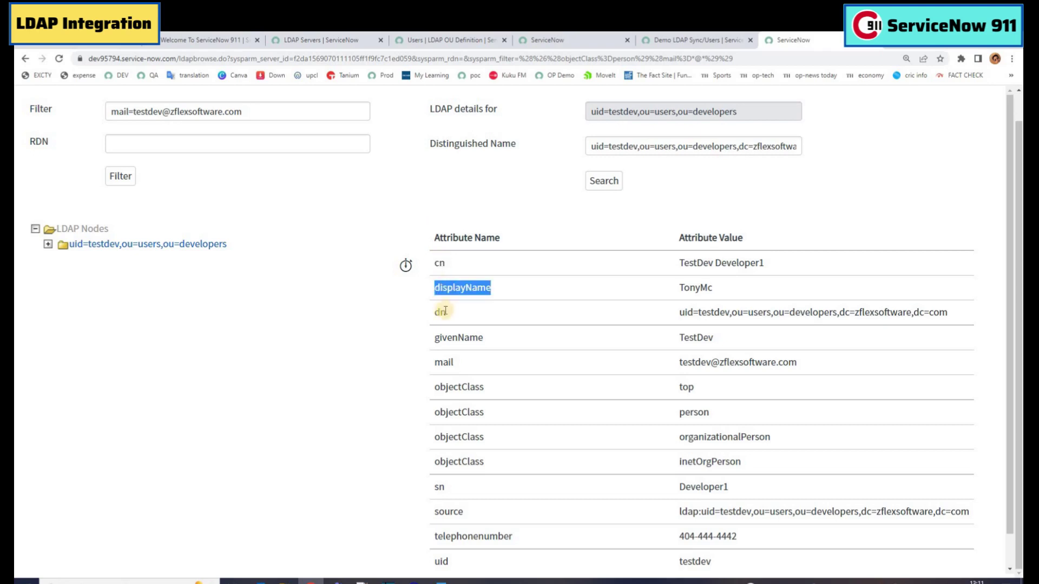
double_click(440, 313)
double_click(451, 338)
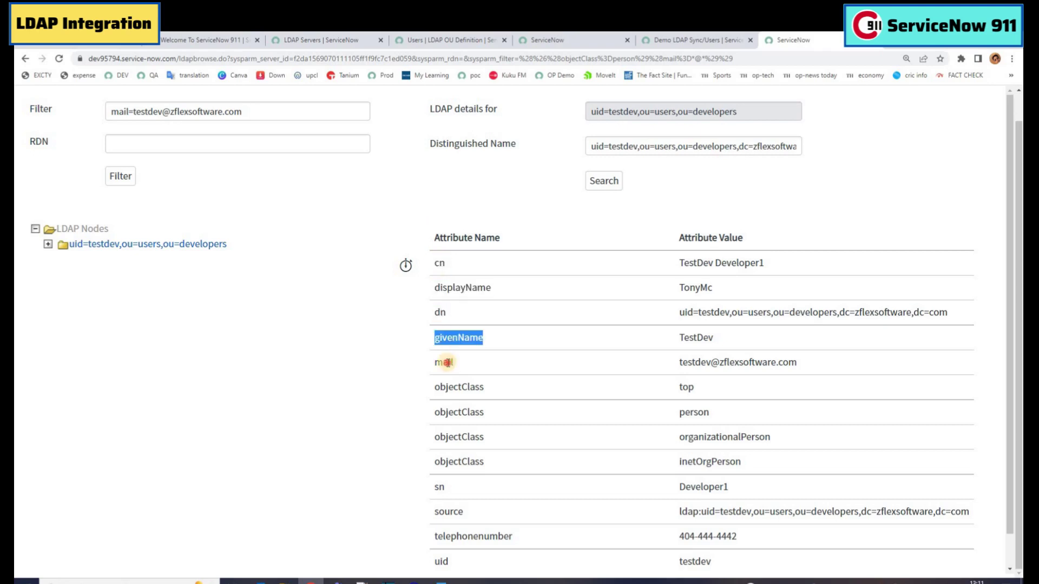
click(447, 375)
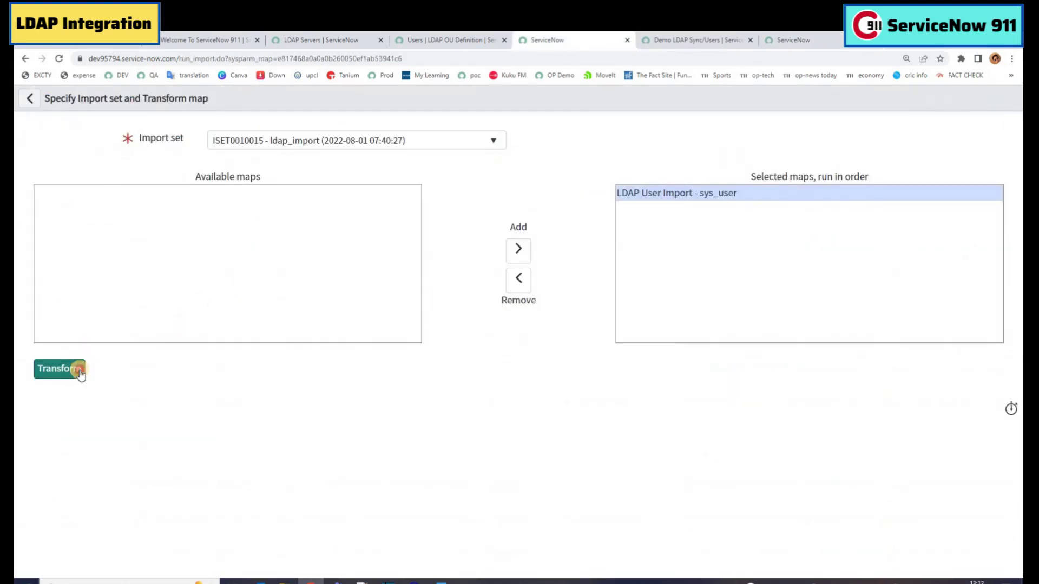
Step: Transform import set ISET0010015 with the LDAP User Import map and check the row states in the refreshed staging table
click(76, 367)
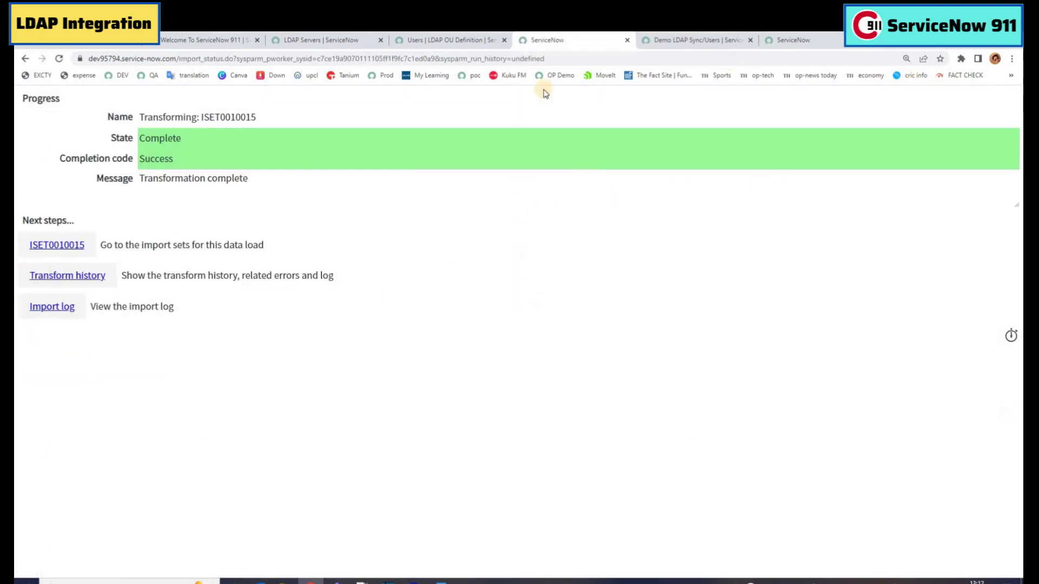
click(679, 43)
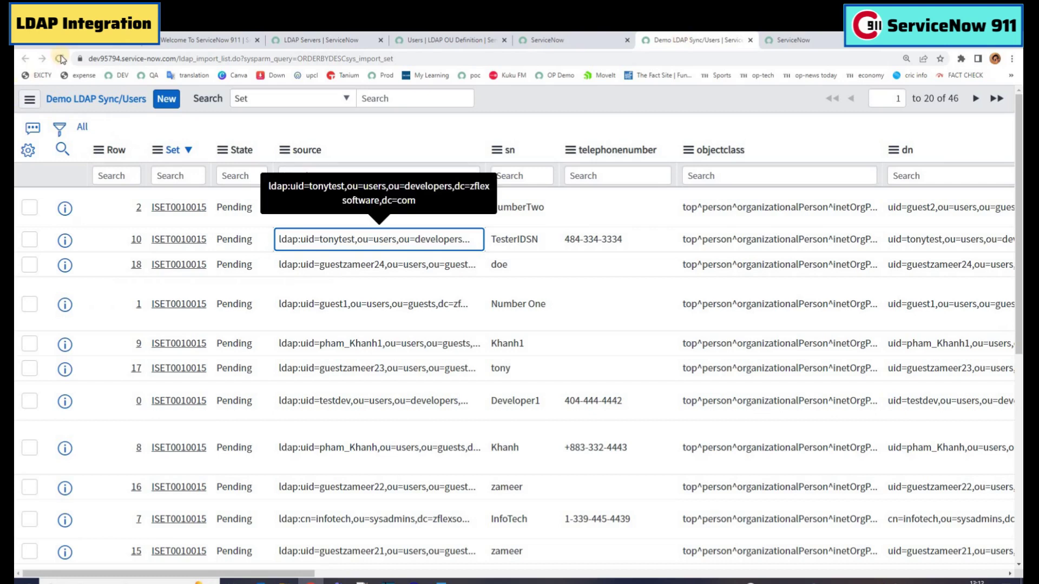
click(58, 59)
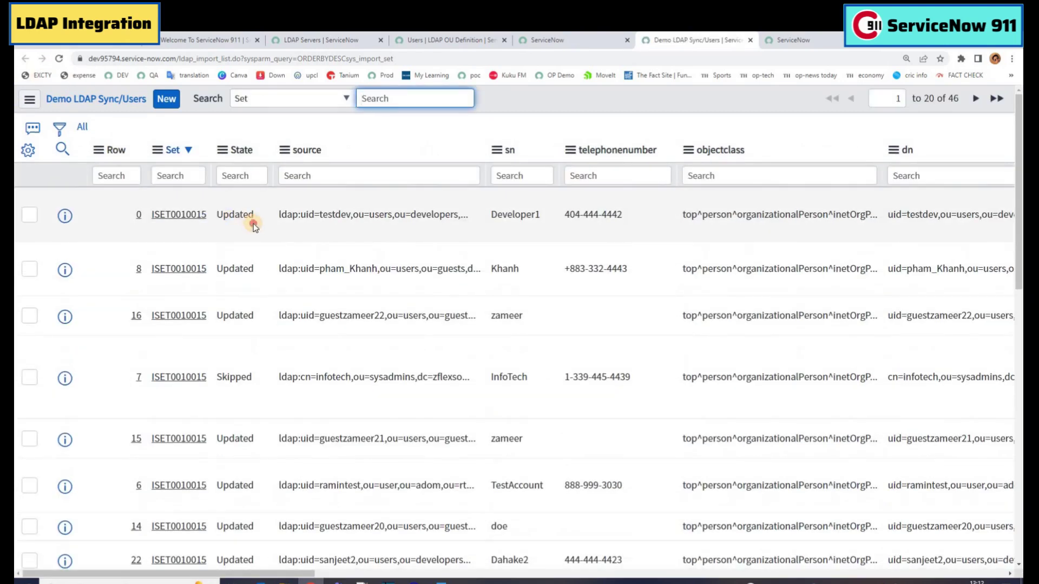
double_click(248, 220)
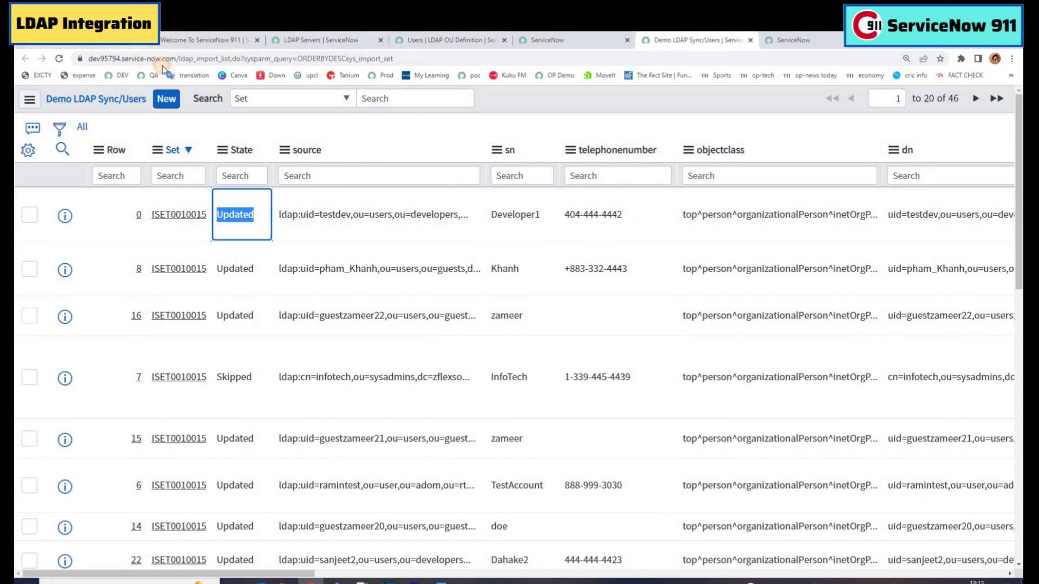
Step: Filter the system's Users list to records whose Source is not NULL, review them and return to the LDAP Servers list
click(208, 41)
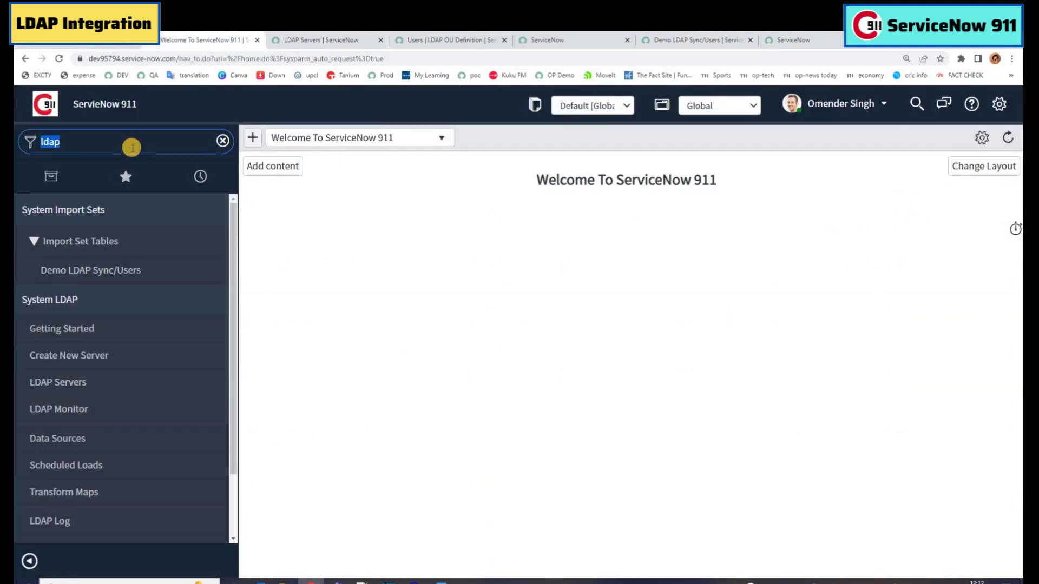
text(users)
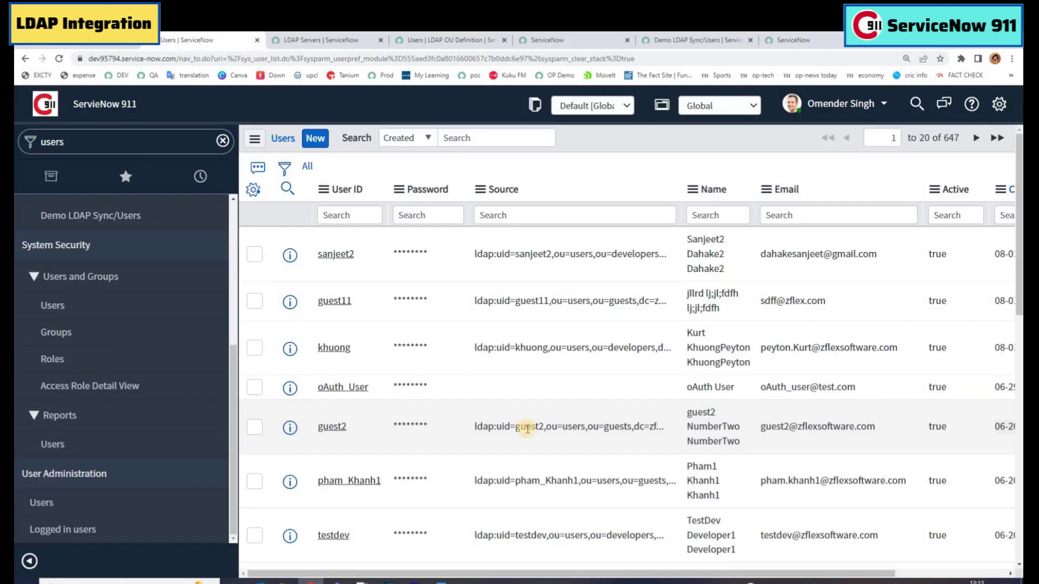
click(526, 428)
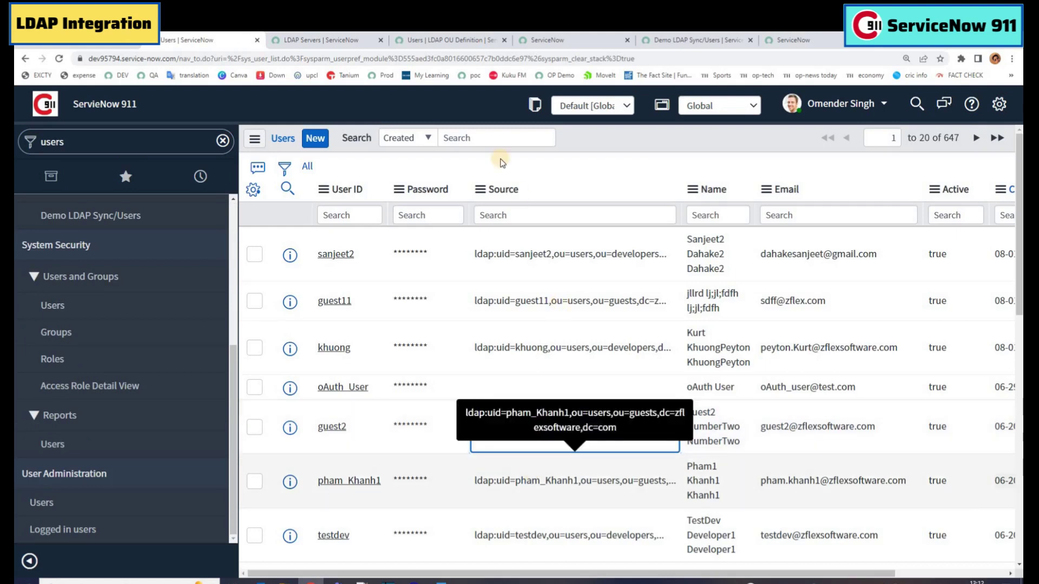
drag(486, 189, 518, 189)
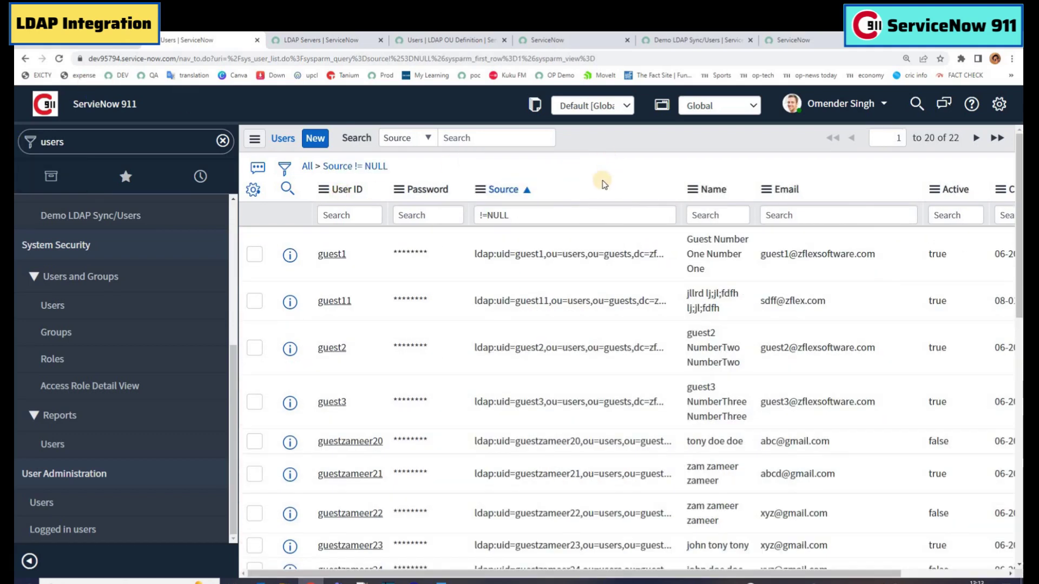
click(348, 42)
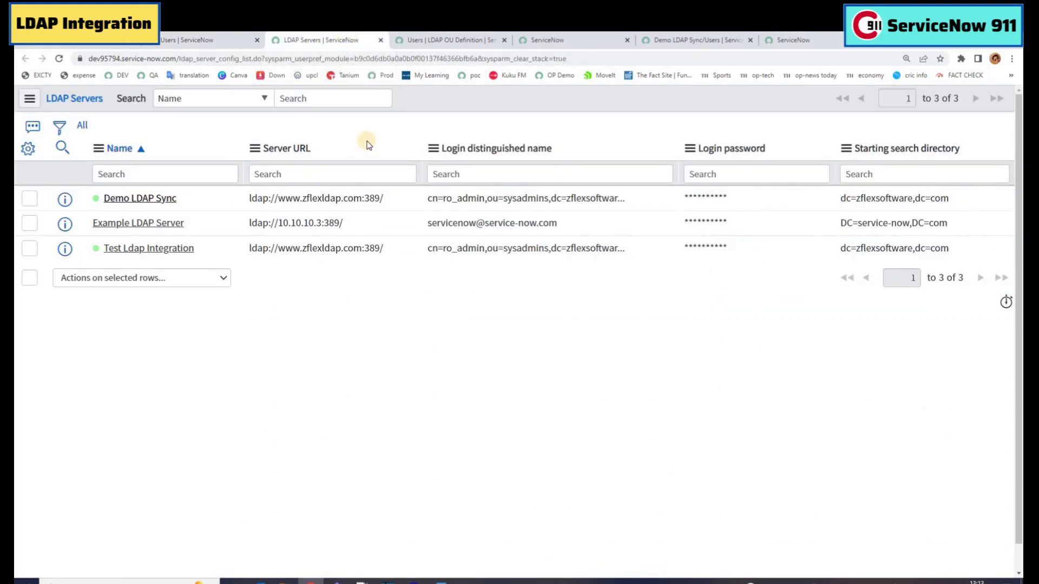